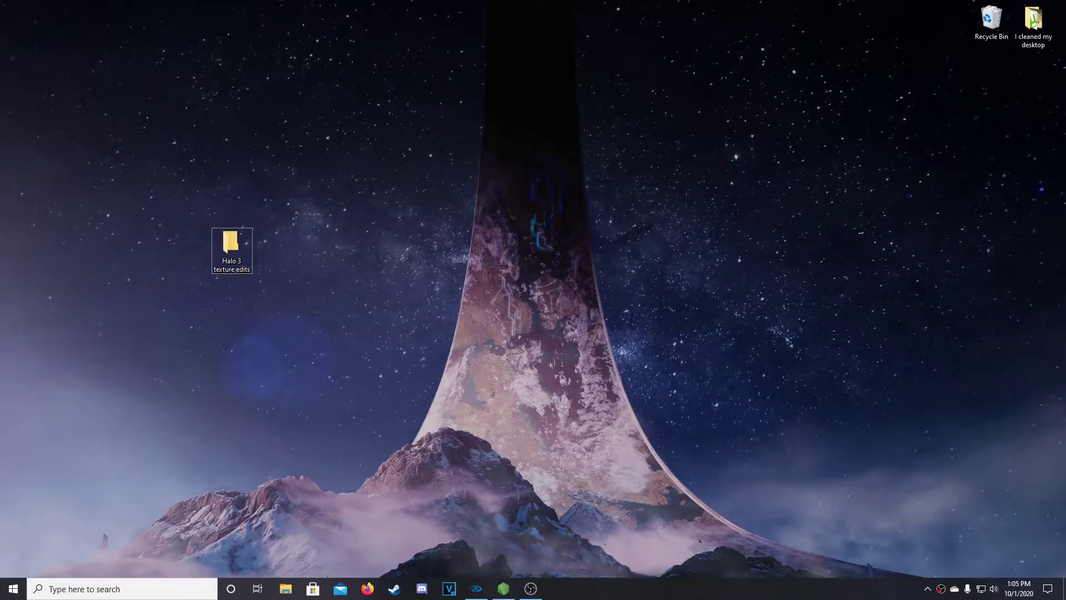
# Arrange Assembly on the left and the Crum console on the right, then bring up File Explorer.
pyautogui.click(484, 591)
pyautogui.click(503, 590)
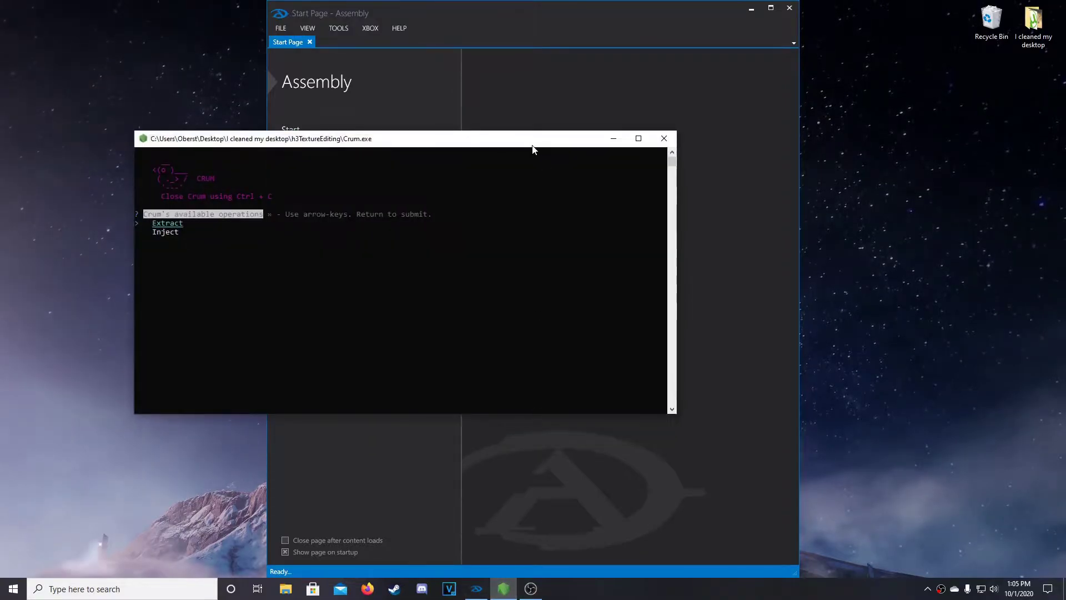
pyautogui.moveTo(476, 143); pyautogui.dragTo(942, 224)
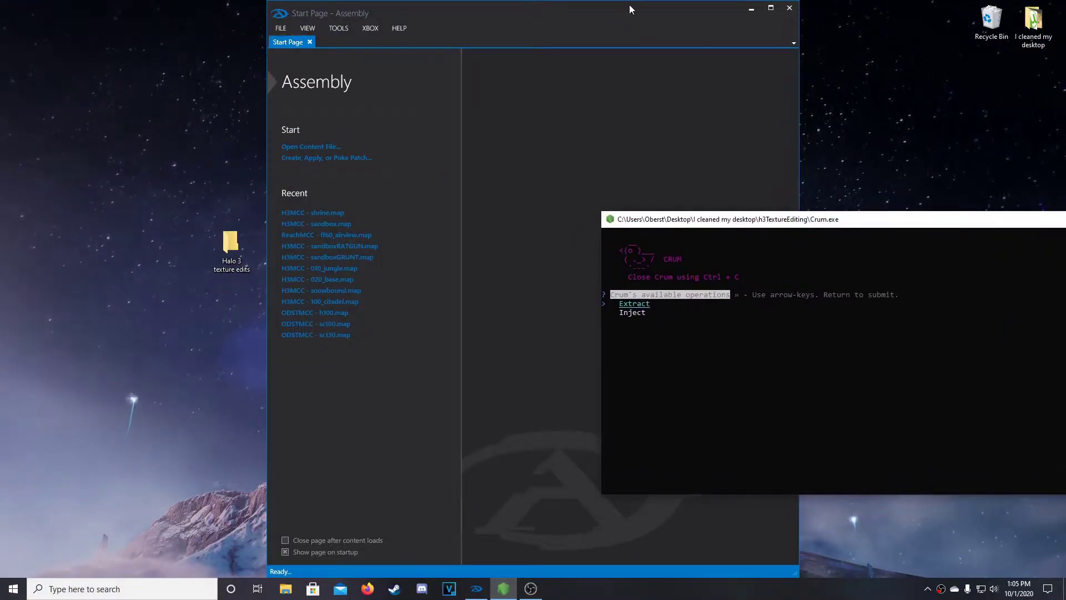
pyautogui.moveTo(629, 4); pyautogui.dragTo(389, 21)
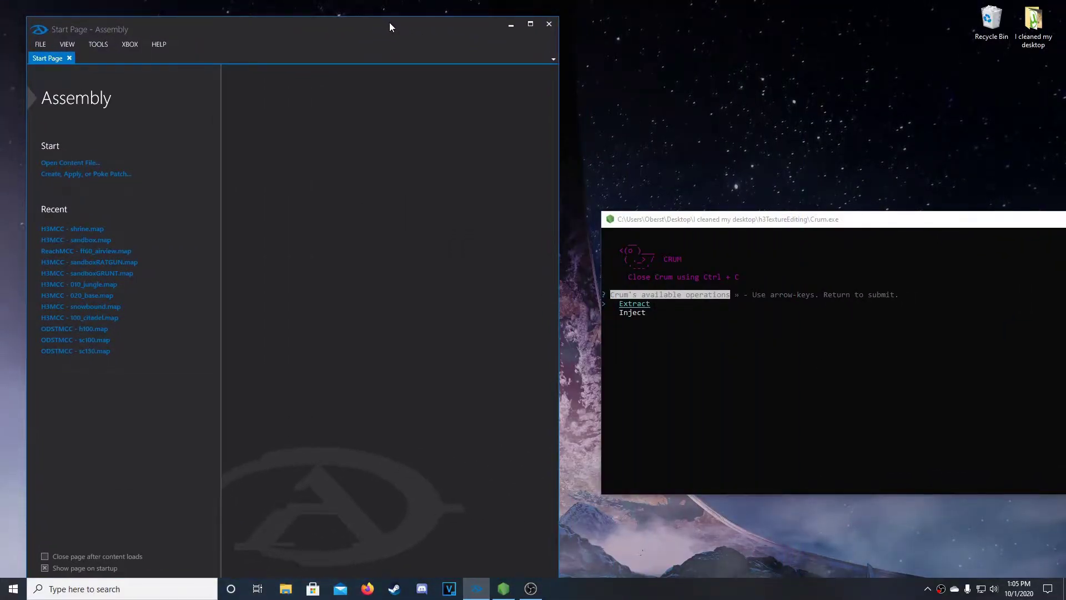
pyautogui.moveTo(786, 222); pyautogui.dragTo(666, 65)
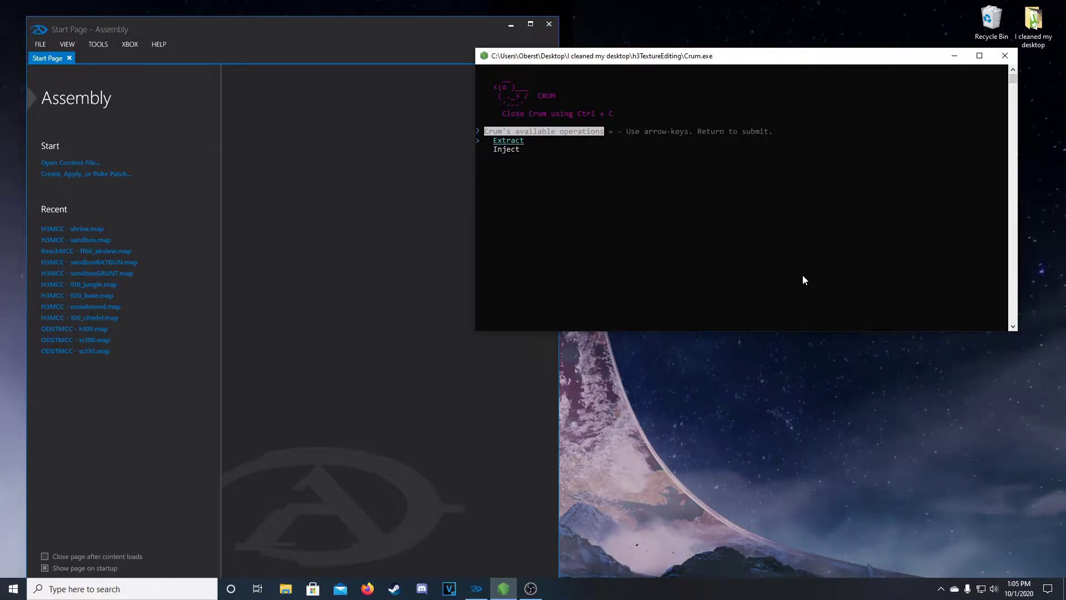
pyautogui.moveTo(657, 53); pyautogui.dragTo(682, 46)
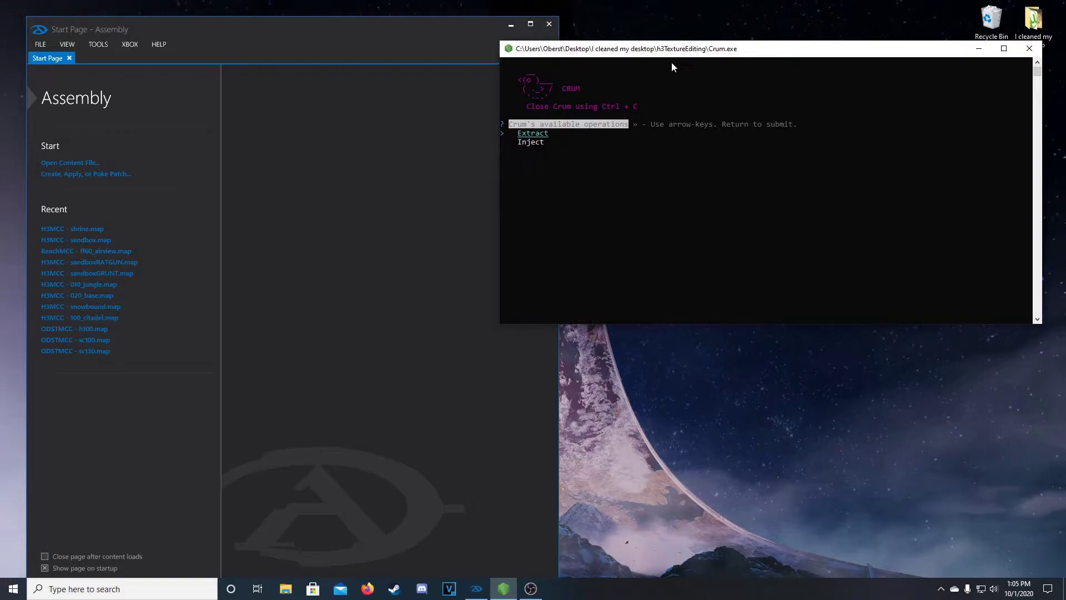
pyautogui.moveTo(276, 31); pyautogui.dragTo(272, 24)
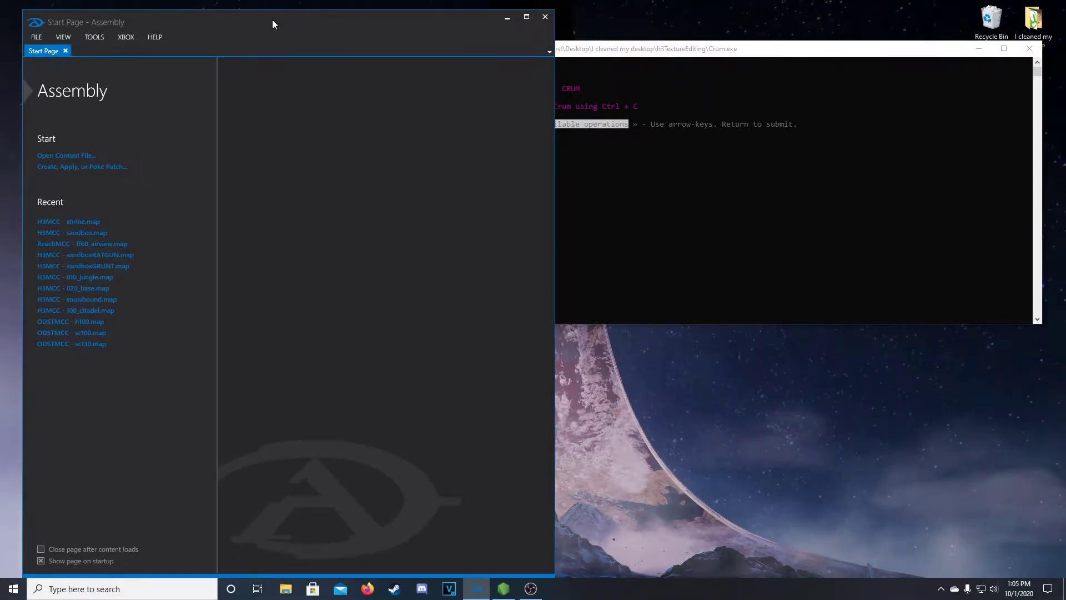
pyautogui.click(286, 589)
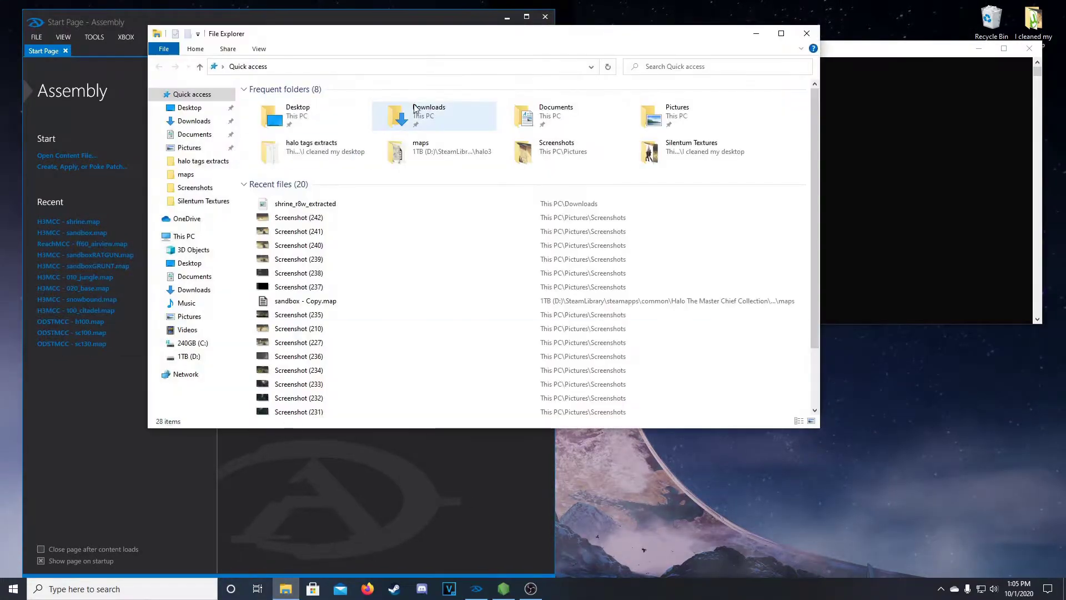
# Browse to D:\SteamLibrary\steamapps\common\Halo The Master Chief Collection\halo3\maps in File Explorer.
pyautogui.moveTo(450, 41); pyautogui.dragTo(578, 37)
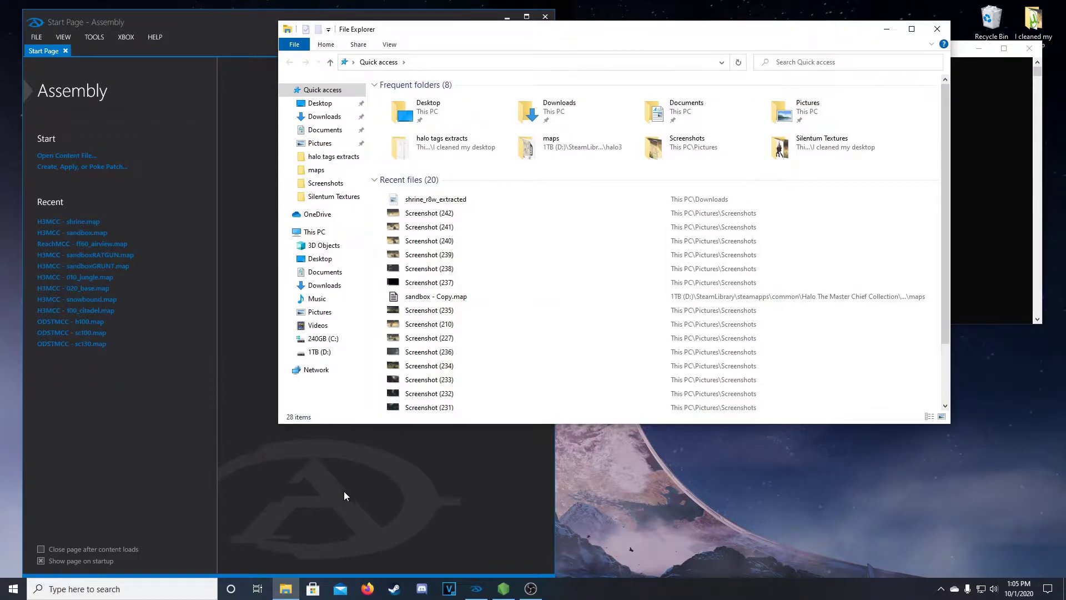
pyautogui.click(320, 351)
pyautogui.doubleClick(406, 144)
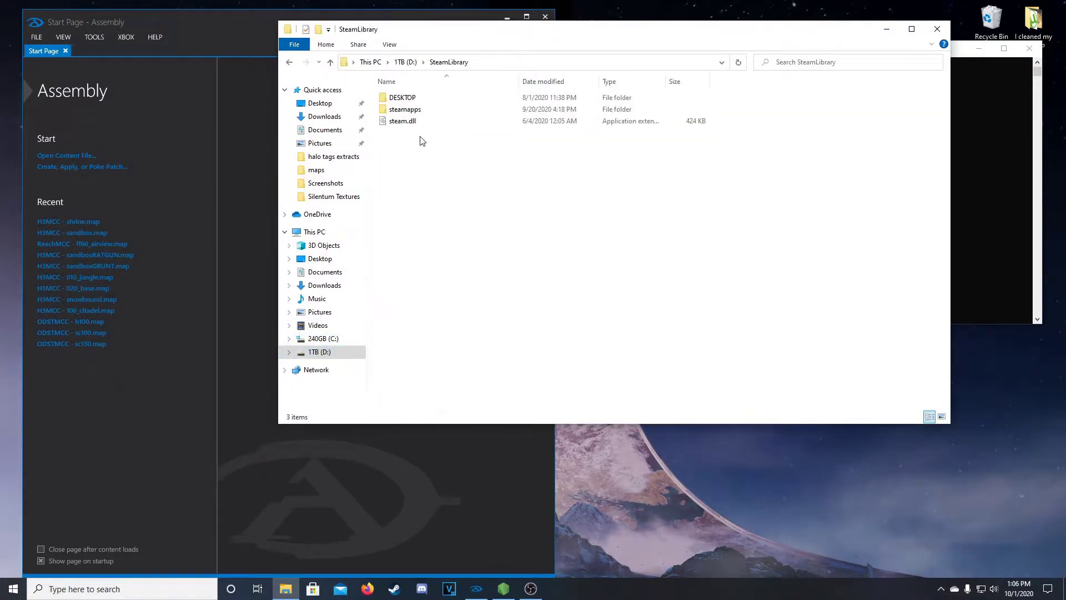
pyautogui.doubleClick(404, 109)
pyautogui.doubleClick(408, 98)
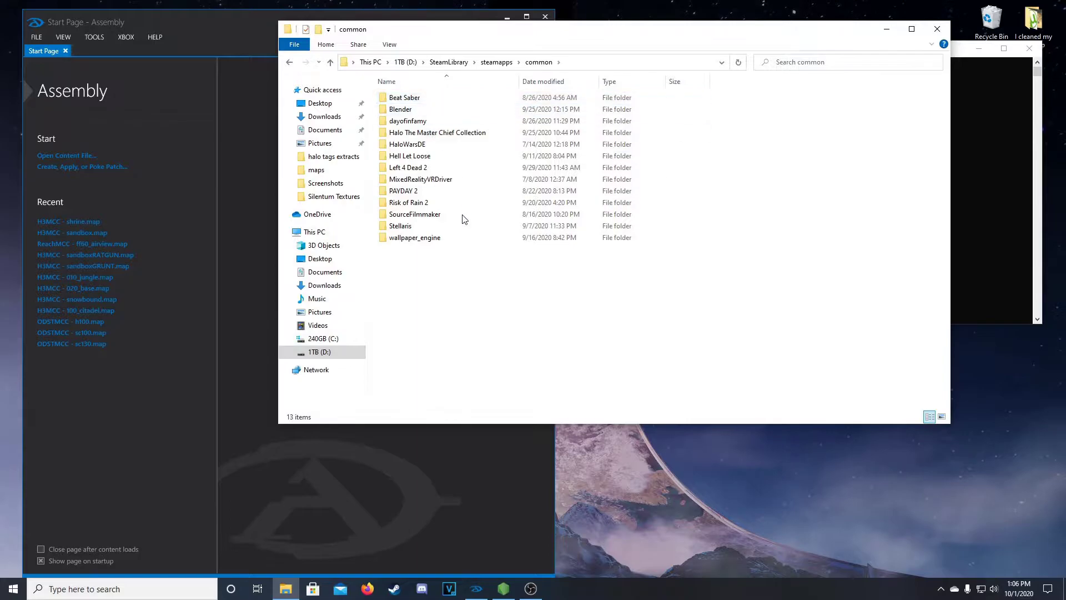
pyautogui.doubleClick(438, 133)
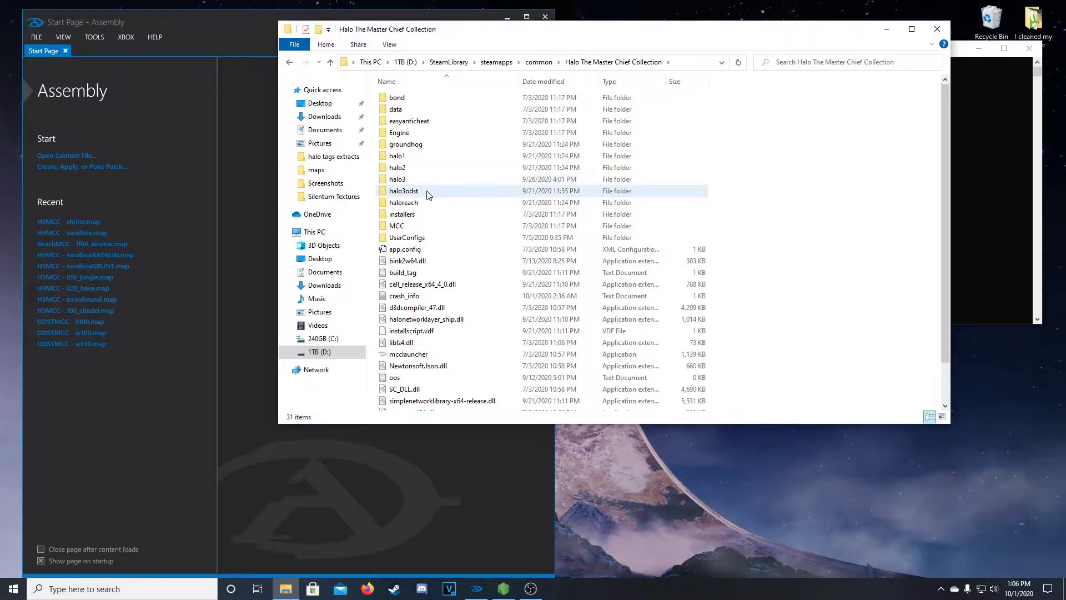
pyautogui.moveTo(428, 195)
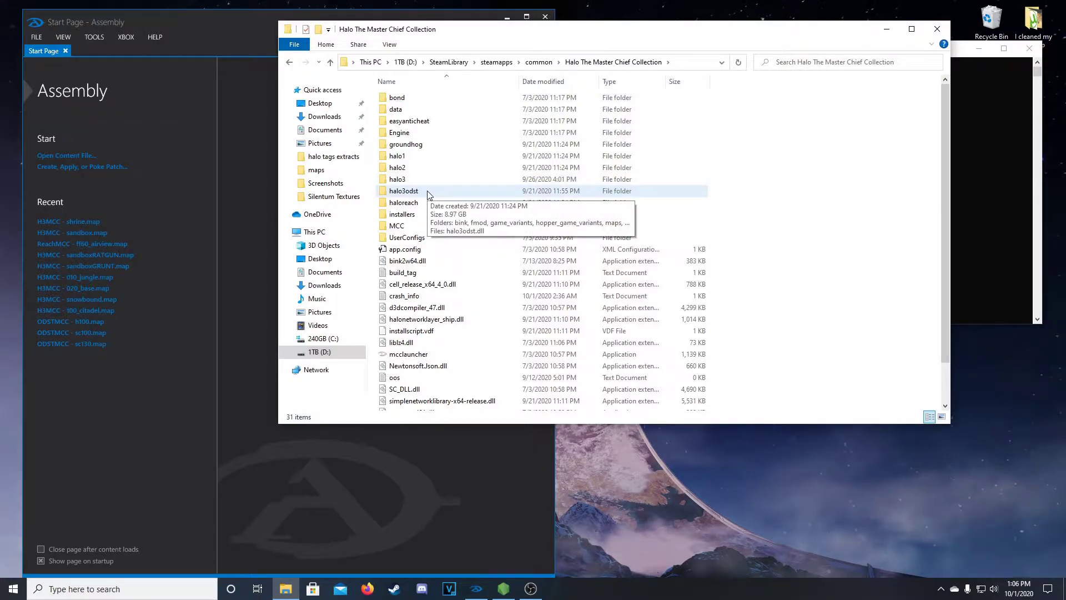
pyautogui.doubleClick(429, 181)
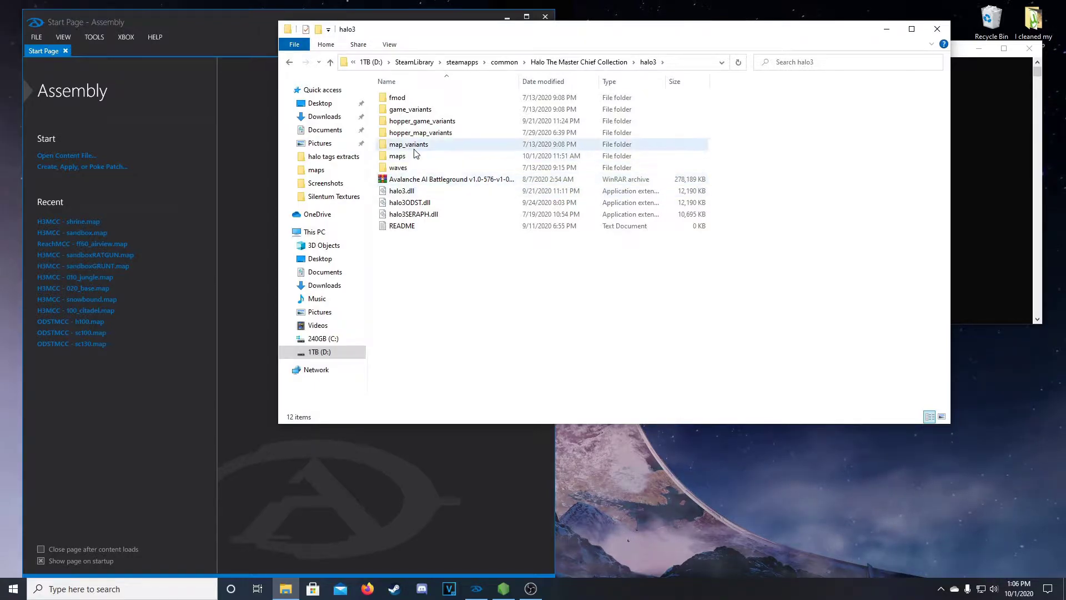
pyautogui.doubleClick(414, 157)
# Drag shrine.map into Assembly to open it and maximize the Assembly window.
pyautogui.scroll(-6, 500, 267)
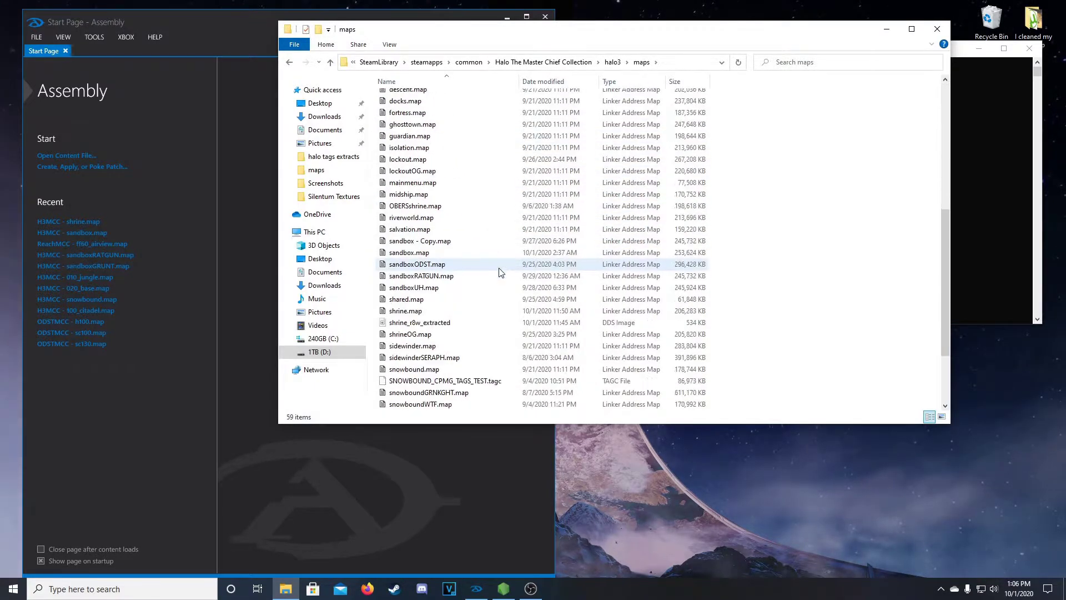
pyautogui.scroll(-1, 496, 259)
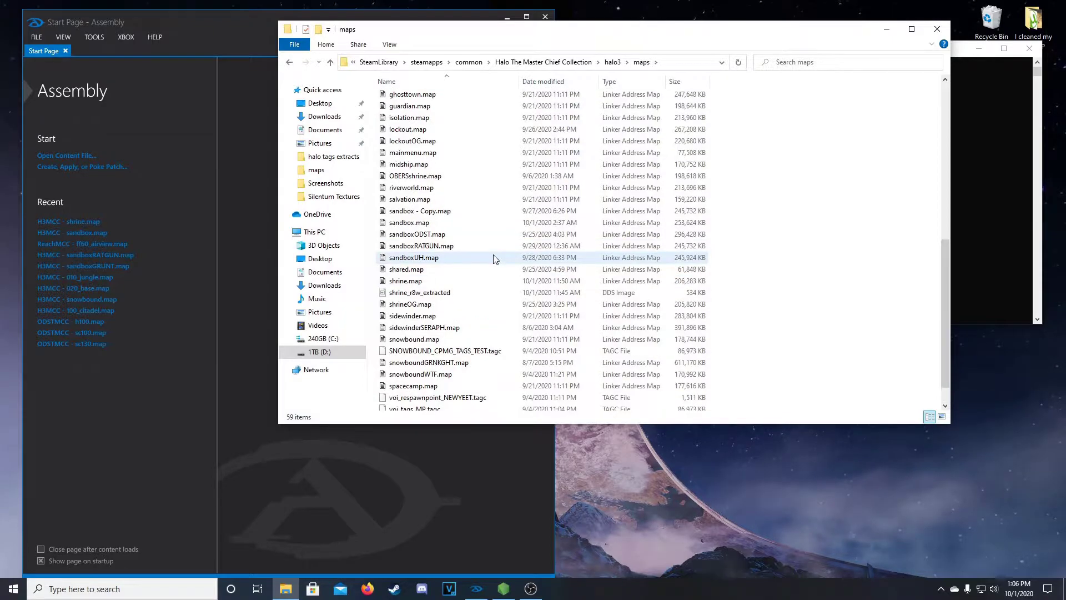
pyautogui.scroll(-1, 496, 259)
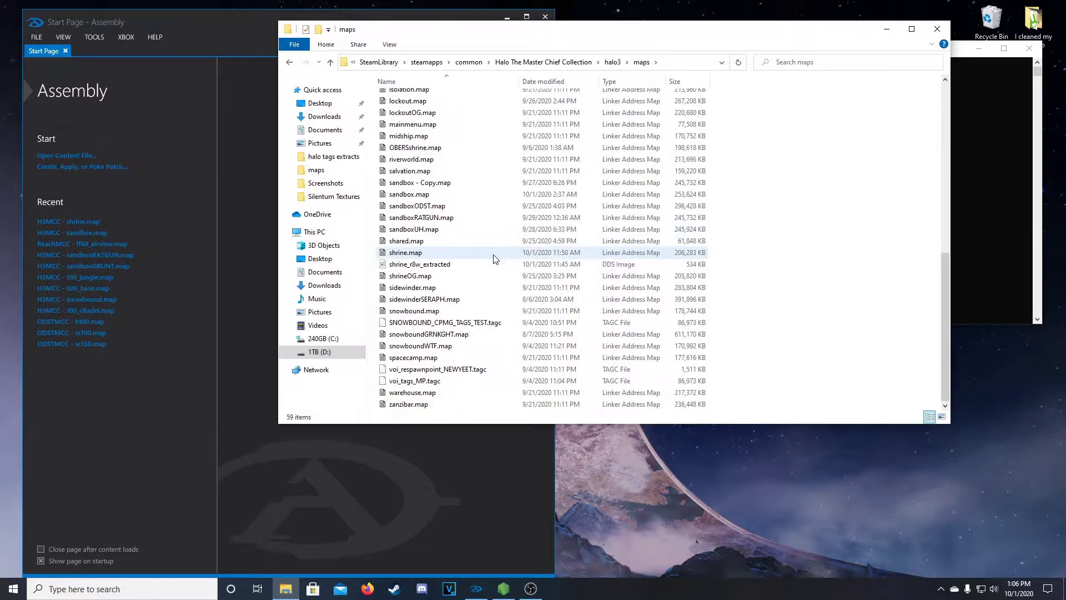
pyautogui.click(427, 257)
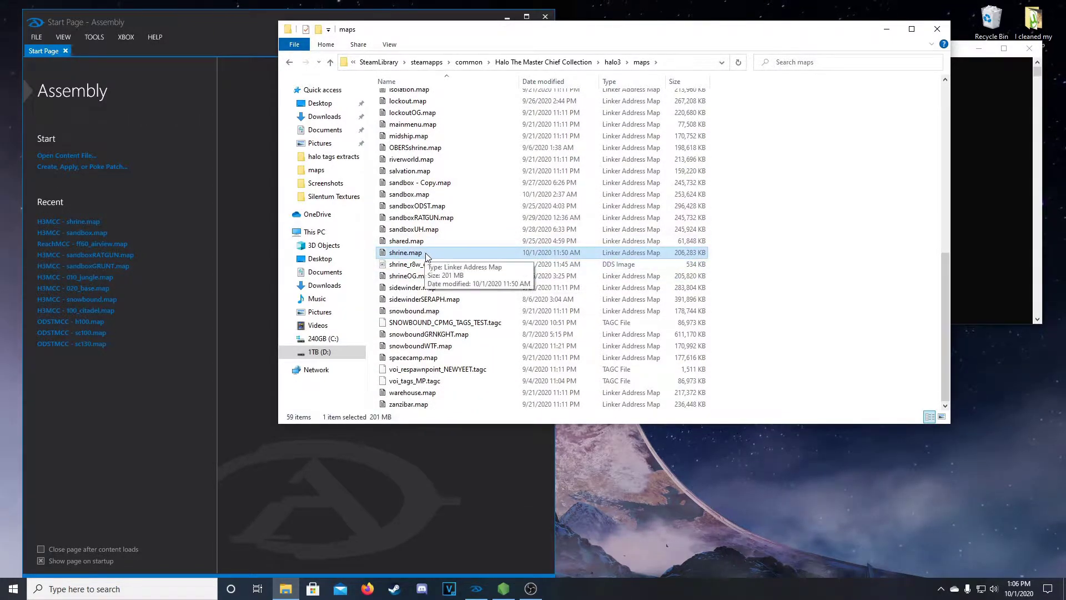
pyautogui.moveTo(435, 252); pyautogui.dragTo(247, 257)
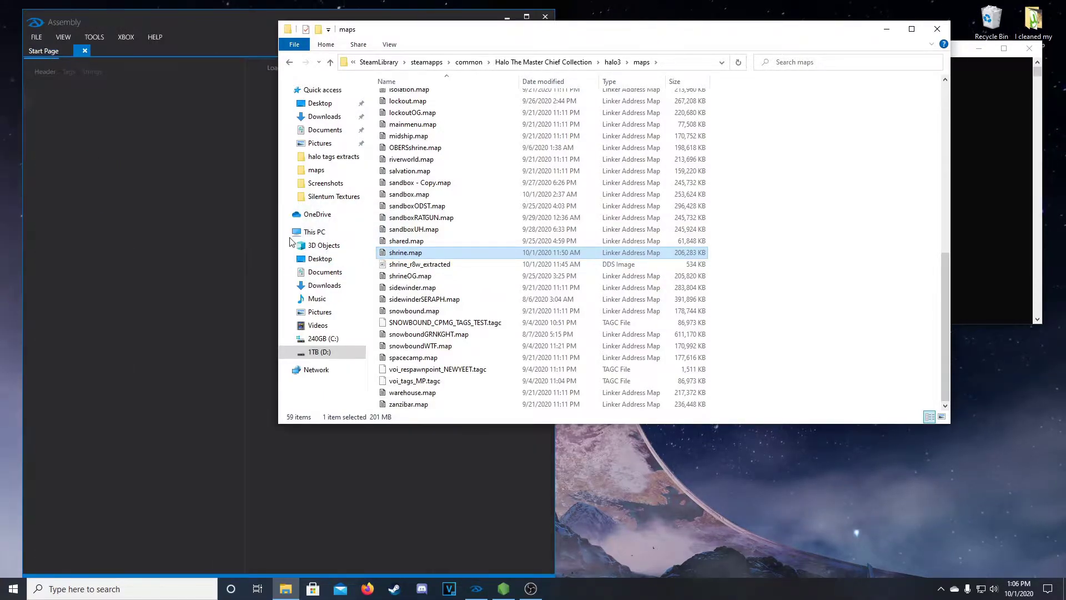
pyautogui.click(886, 28)
pyautogui.moveTo(402, 27); pyautogui.dragTo(533, 1)
# Filter tags by 'warthog' and open the objects\vehicles\warthog\bitmaps\warthog bitm tag.
pyautogui.click(46, 63)
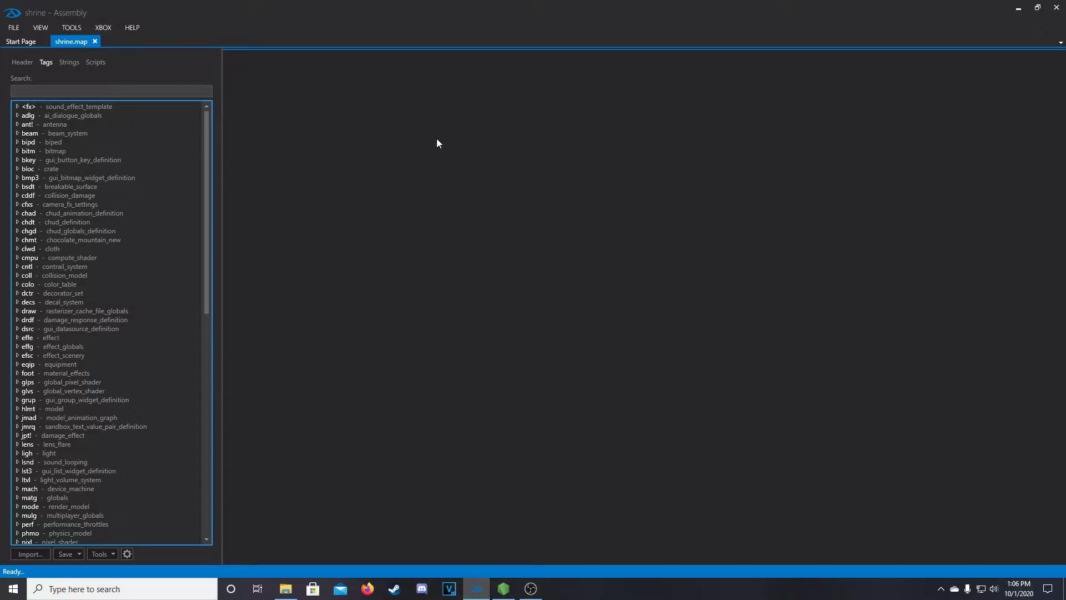
pyautogui.write('warthog')
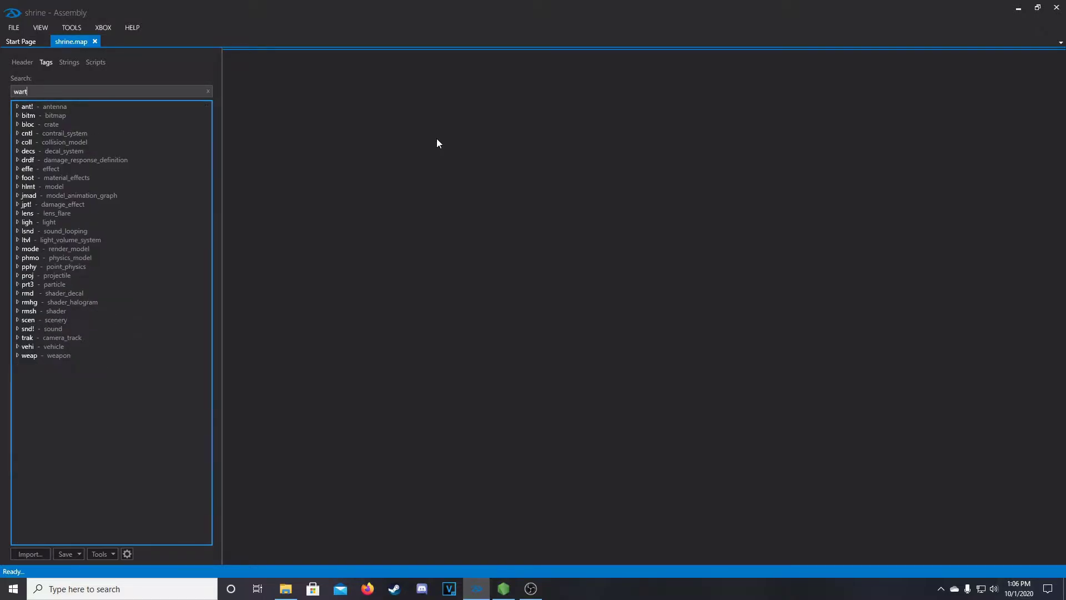
pyautogui.click(17, 115)
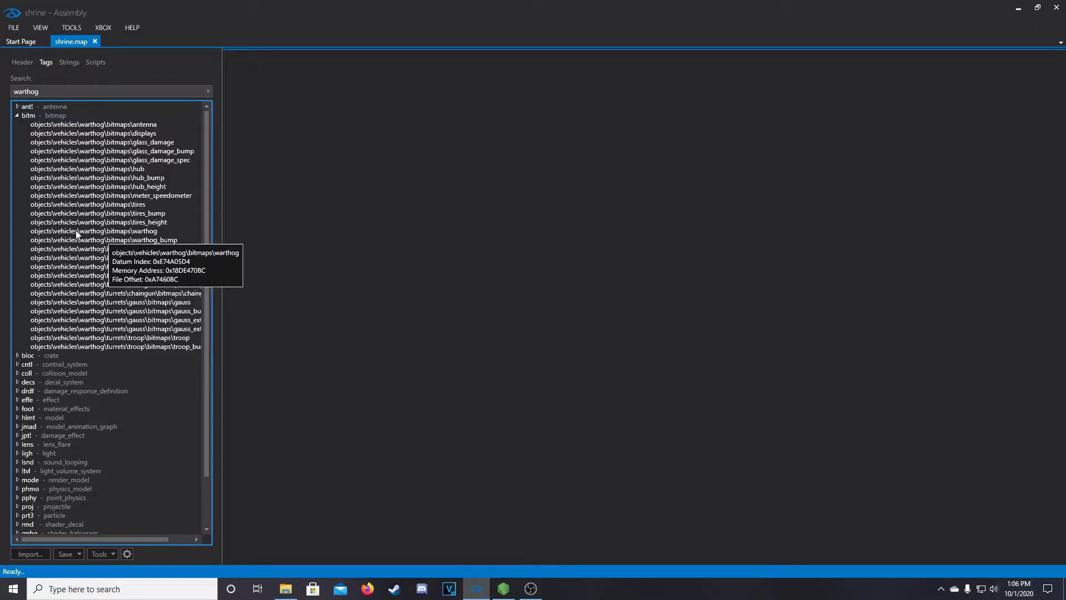
pyautogui.doubleClick(124, 233)
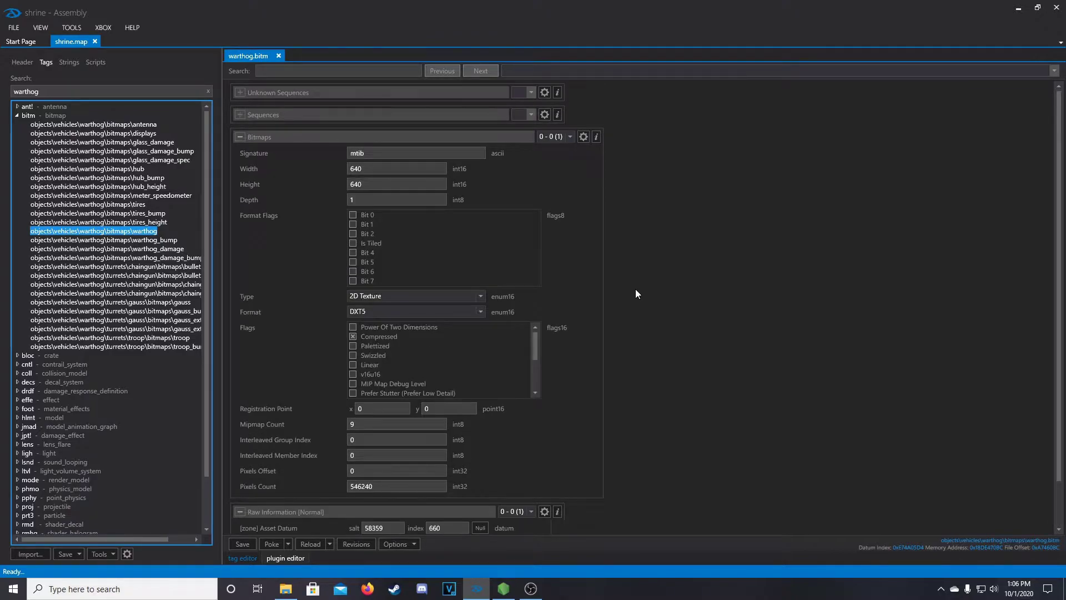
# Check the warthog bitmap's 640×640 size and DXT5 format, leaving them unchanged, then switch to Crum.
pyautogui.scroll(-2, 635, 288)
pyautogui.moveTo(459, 483); pyautogui.dragTo(412, 485)
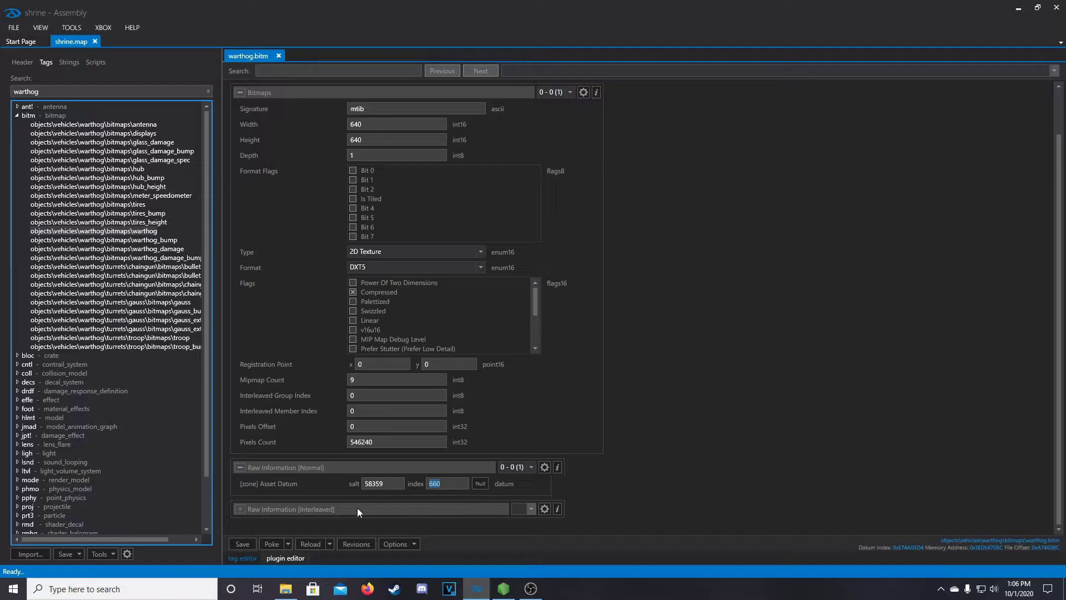
pyautogui.click(268, 489)
pyautogui.click(399, 269)
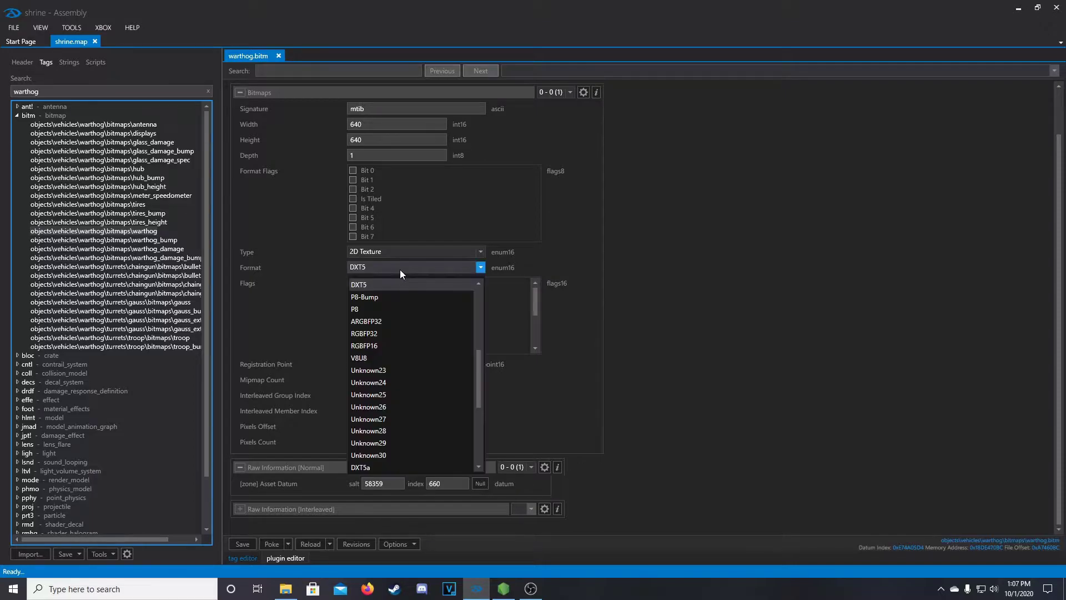
pyautogui.scroll(-4, 391, 389)
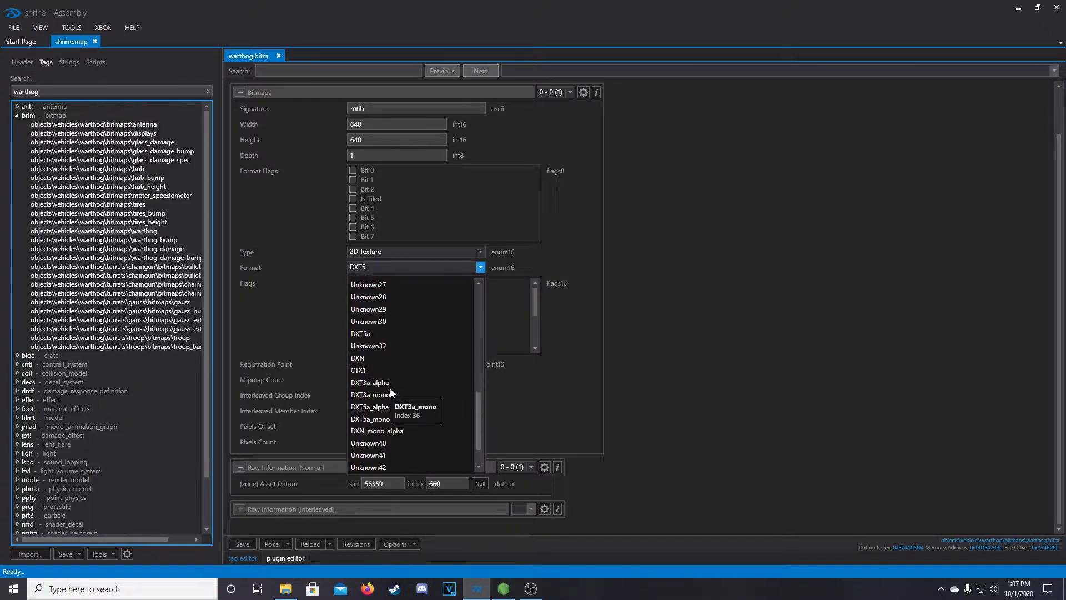
pyautogui.scroll(-1, 390, 388)
pyautogui.scroll(5, 390, 388)
pyautogui.click(602, 348)
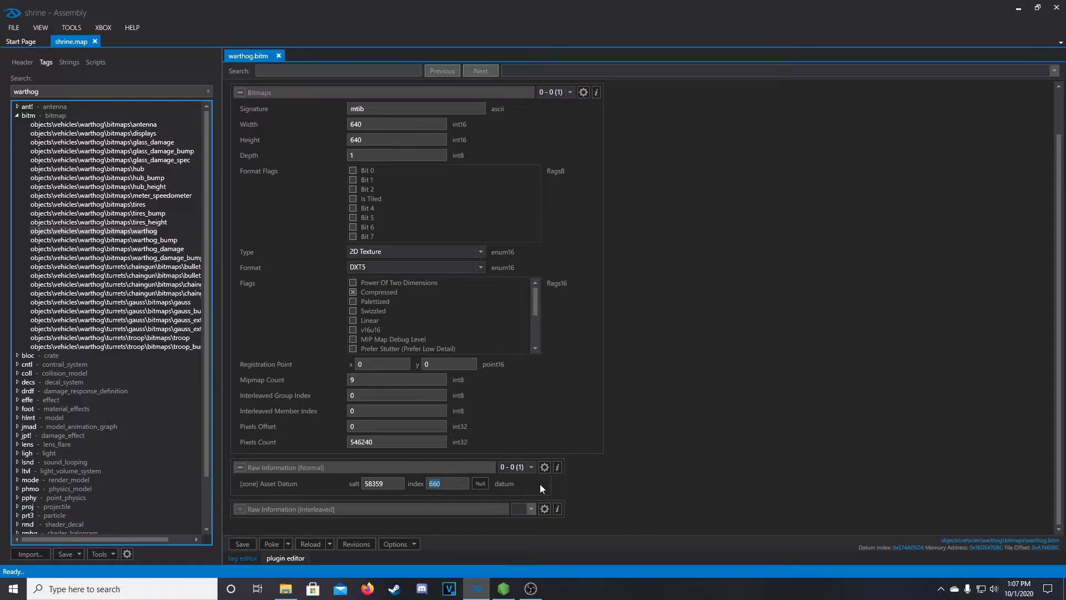
pyautogui.click(438, 488)
pyautogui.click(683, 458)
pyautogui.click(504, 588)
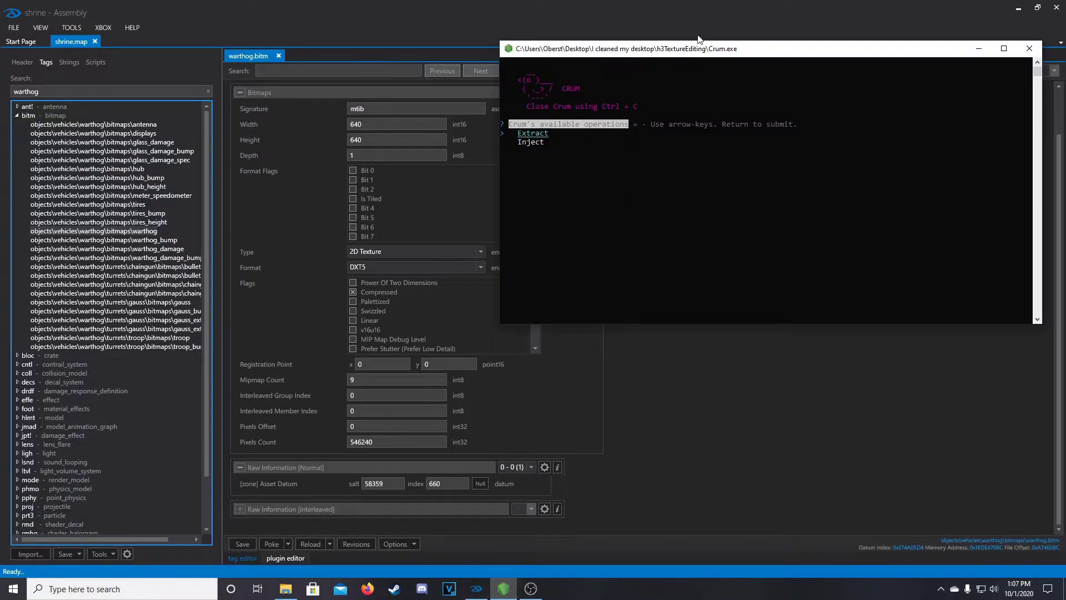
# Run Extract from Crum's operations menu, then bring the halo3 maps folder forward.
pyautogui.moveTo(705, 53); pyautogui.dragTo(734, 36)
pyautogui.press('Down')
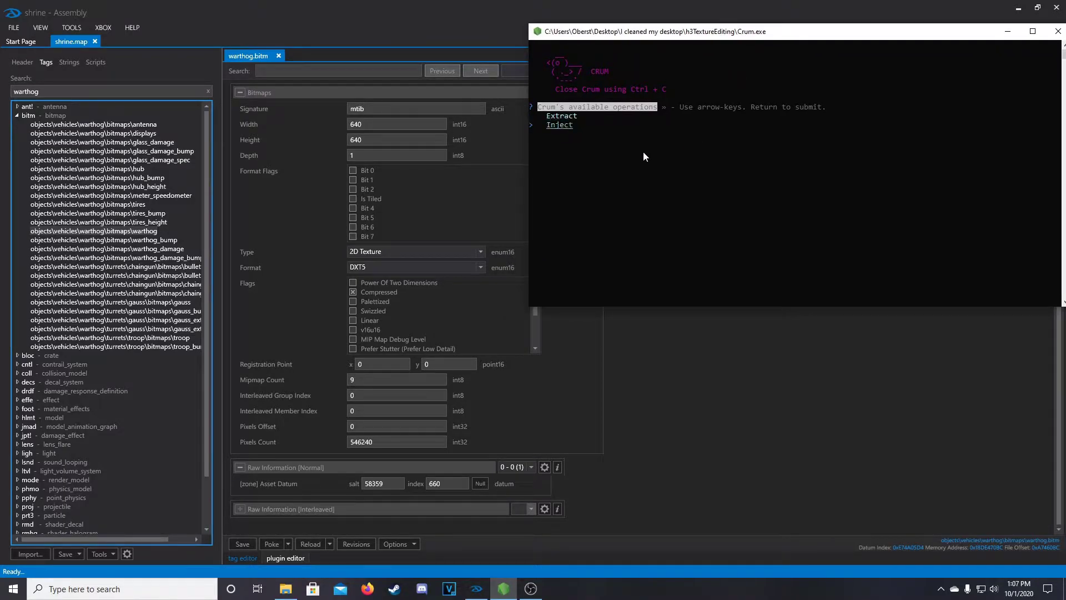
pyautogui.press('Up')
pyautogui.press('Down')
pyautogui.press('Up')
pyautogui.press('Down')
pyautogui.press('Up')
pyautogui.press('Return')
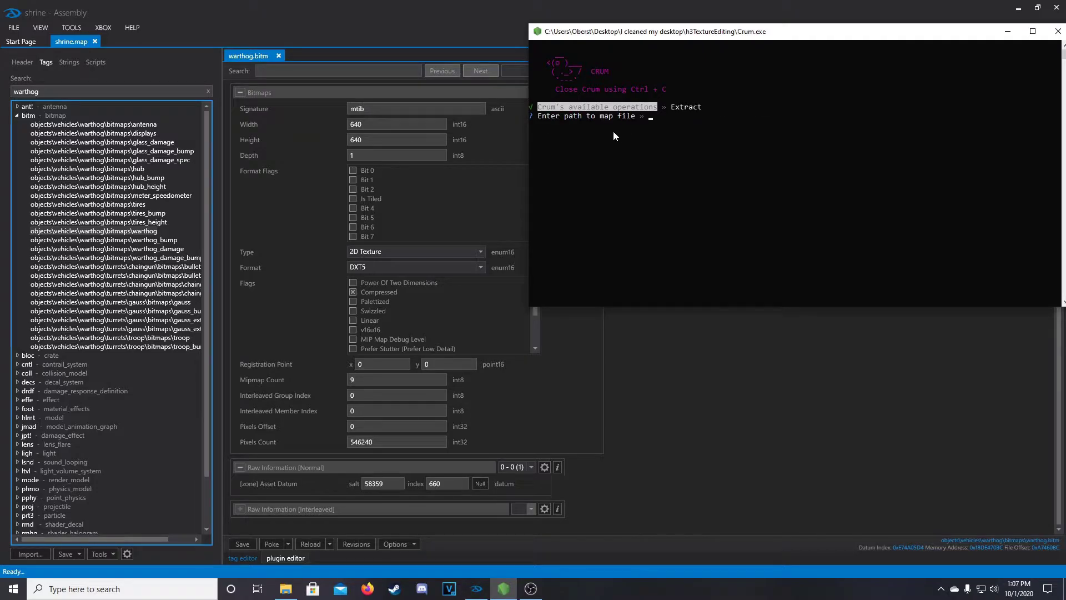
pyautogui.click(285, 588)
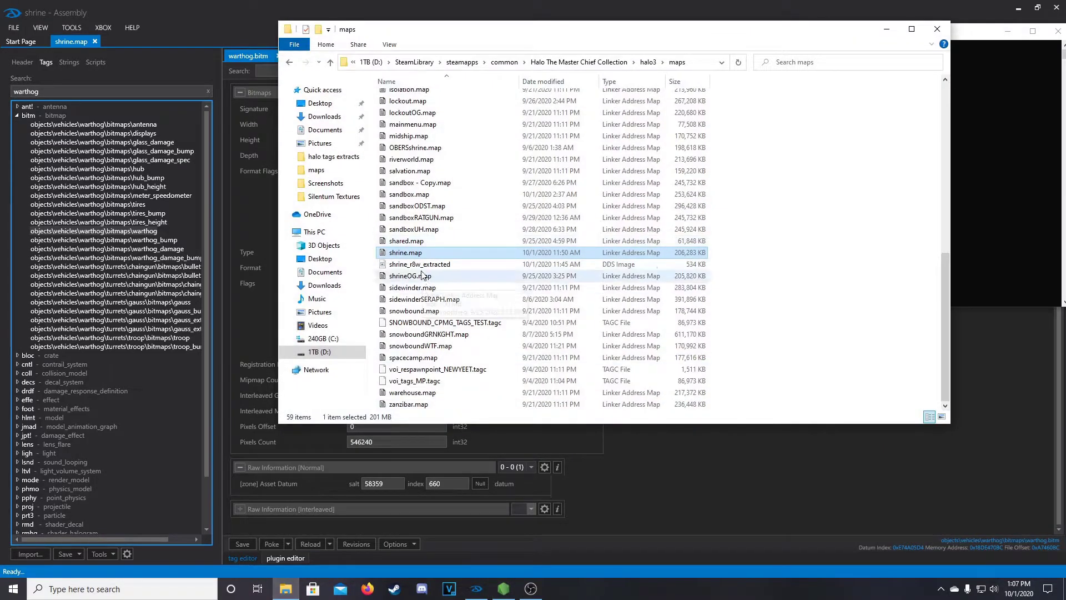
# Copy shrine.map into the Halo 3 texture edits folder on the desktop.
pyautogui.rightClick(408, 255)
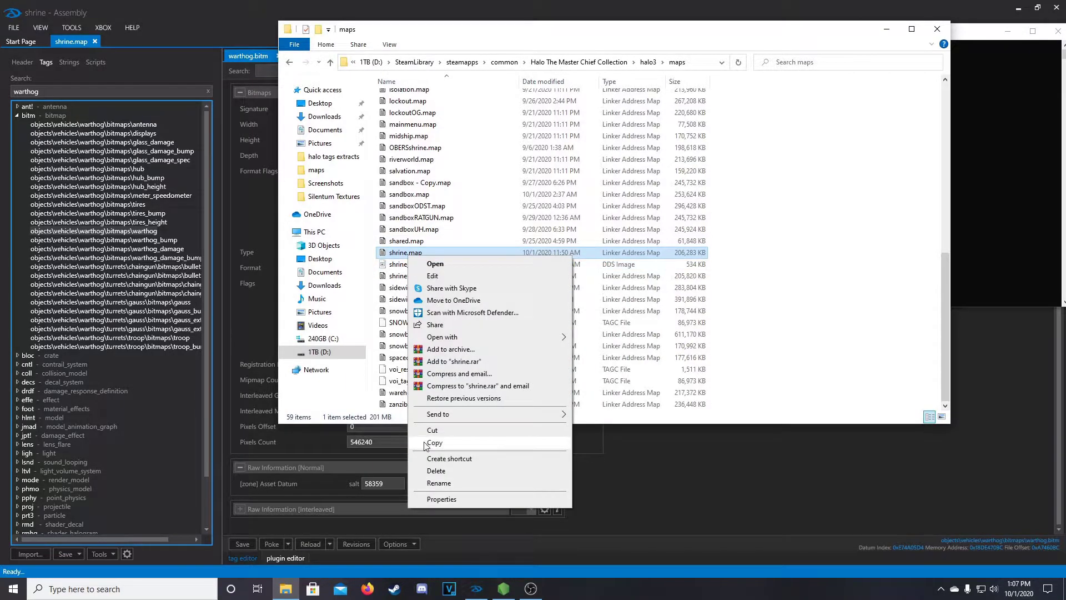
pyautogui.click(402, 254)
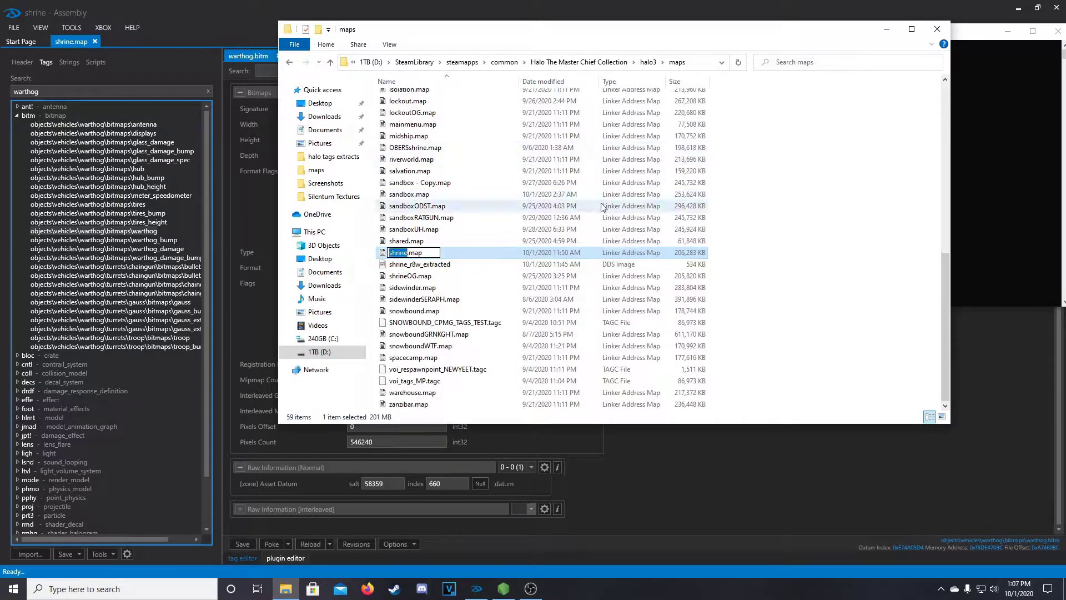
pyautogui.click(1018, 8)
pyautogui.click(1008, 31)
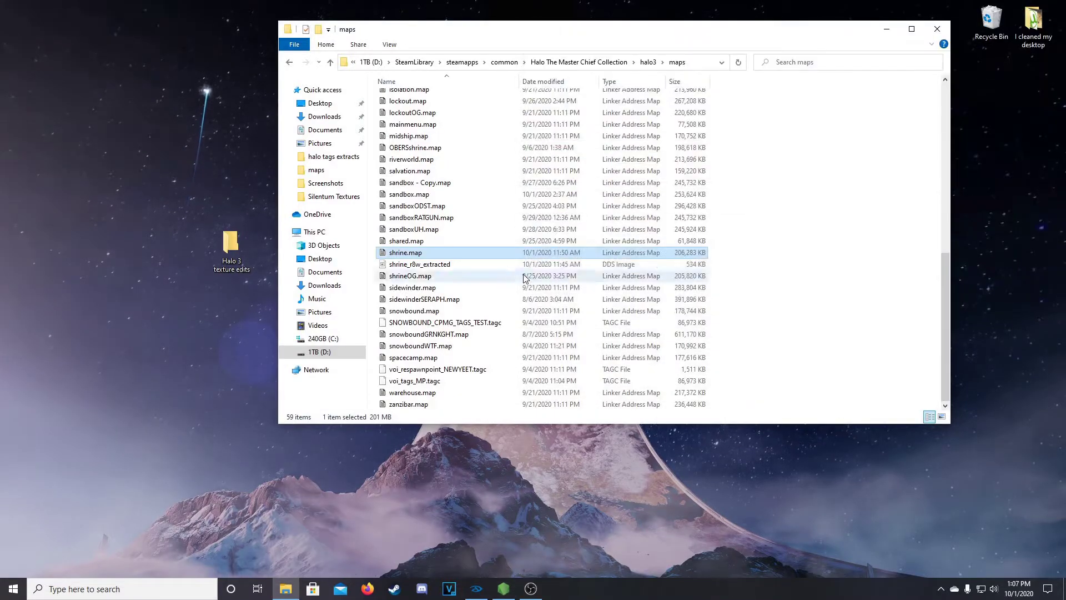
pyautogui.moveTo(479, 255); pyautogui.dragTo(229, 247)
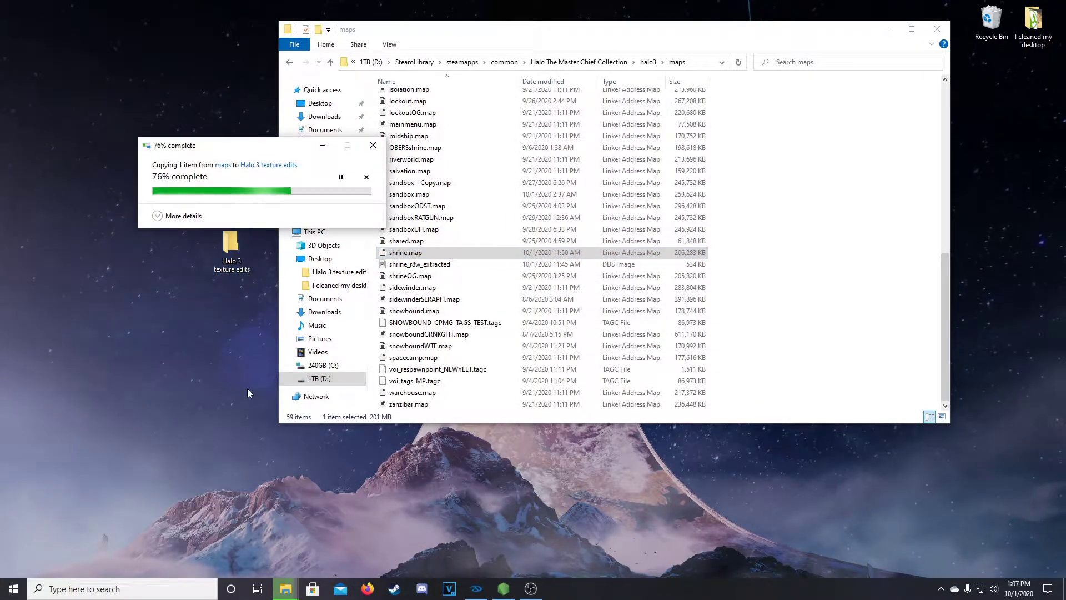
# Open the Halo 3 texture edits folder and select its full path in the address bar.
pyautogui.doubleClick(231, 239)
pyautogui.moveTo(518, 38); pyautogui.dragTo(474, 41)
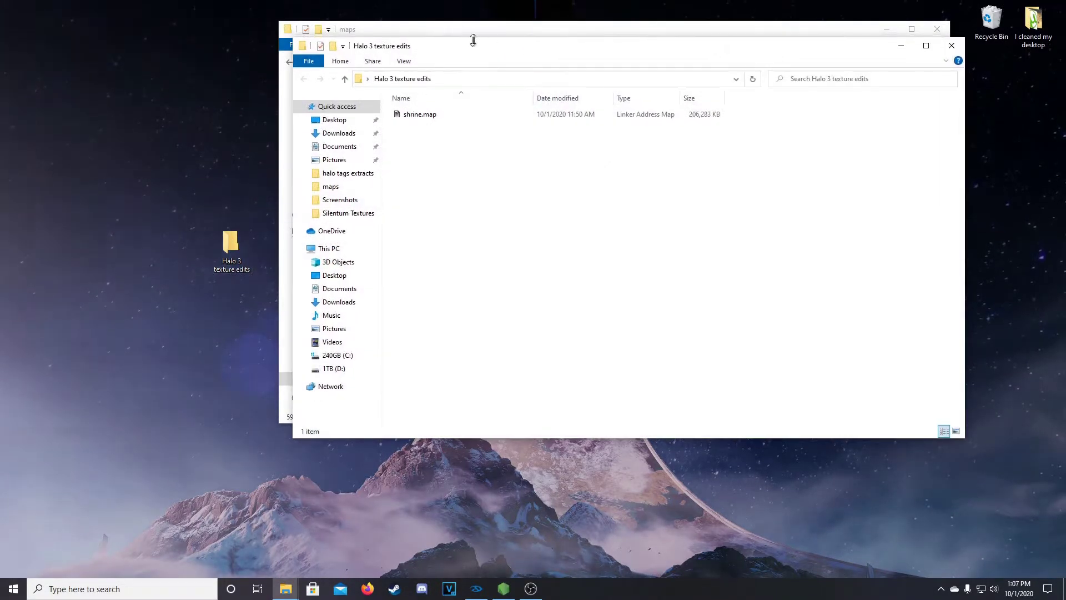
pyautogui.click(432, 77)
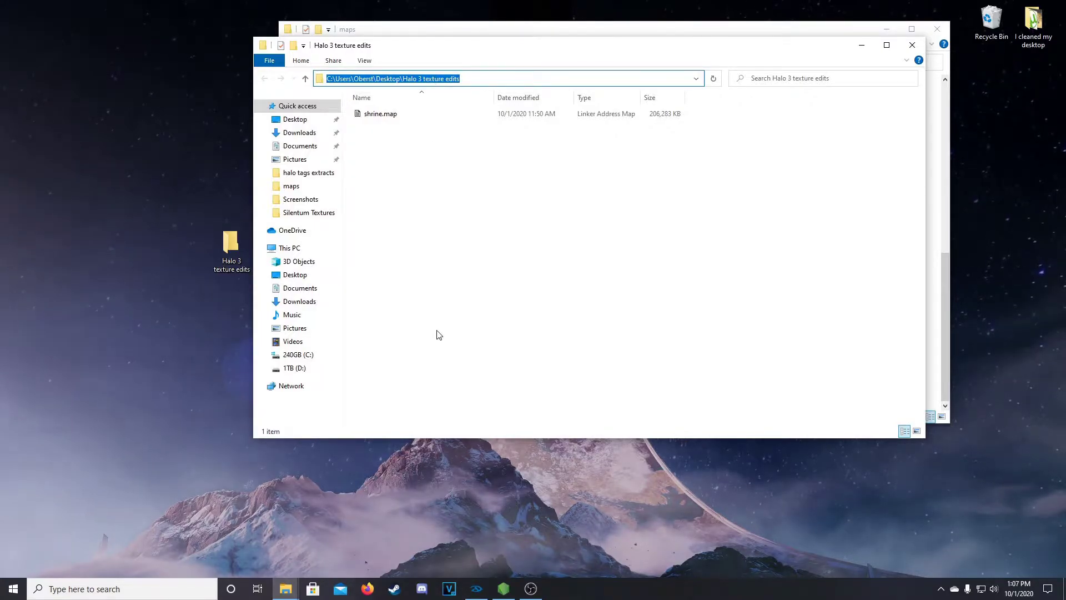
pyautogui.click(499, 213)
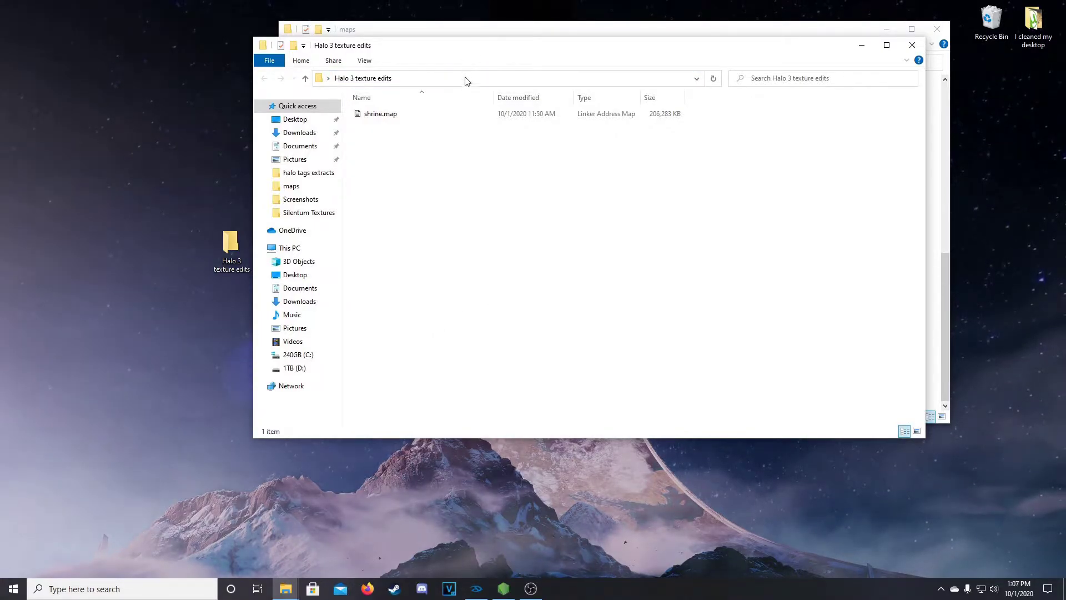
pyautogui.click(467, 81)
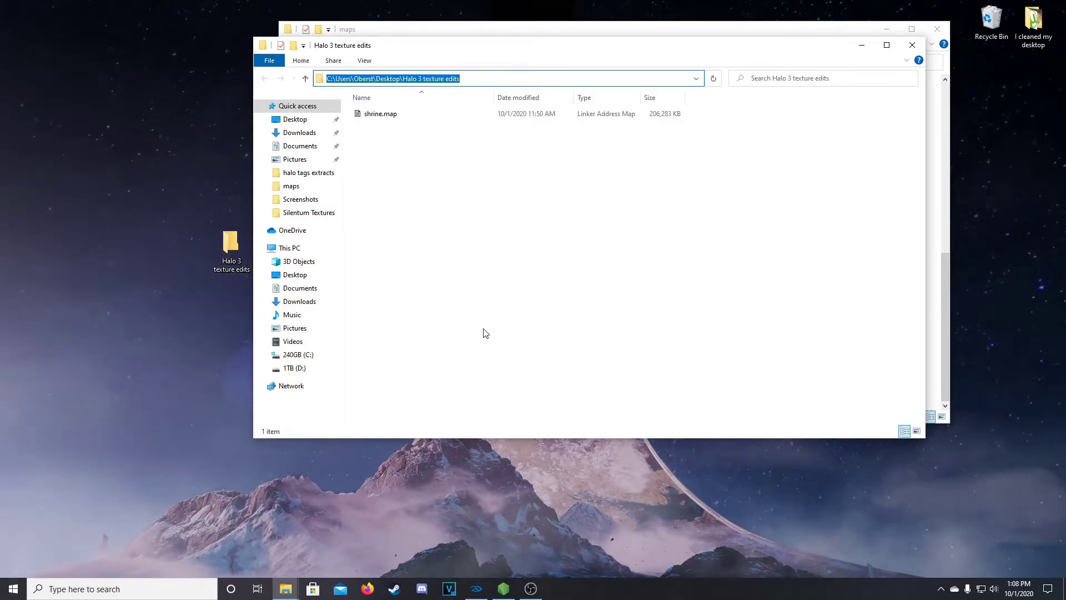
# Give Crum the map path as the copied folder path plus \shrine.map.
pyautogui.click(504, 588)
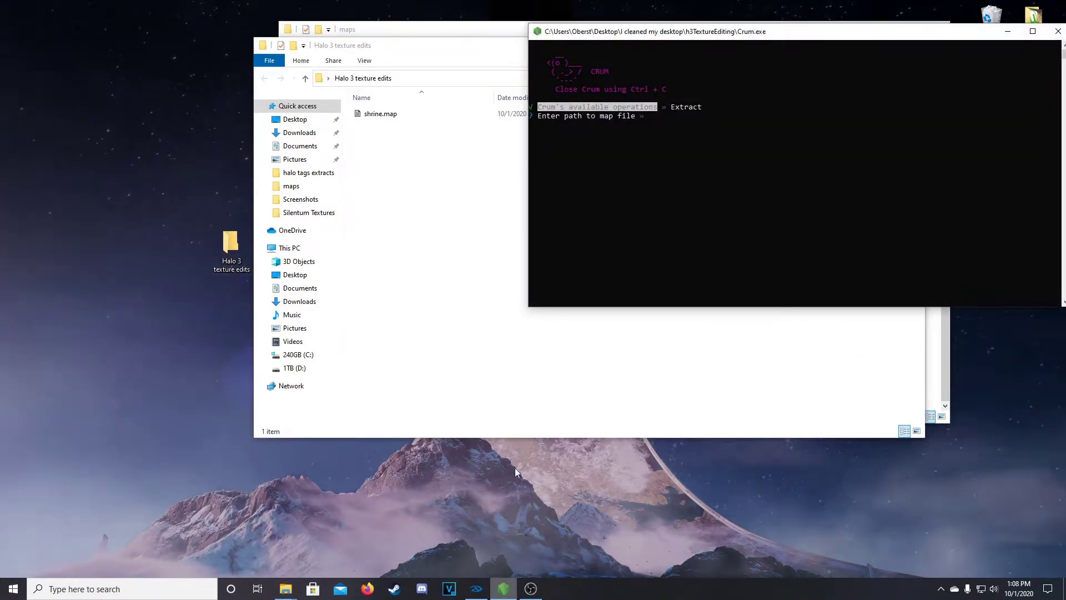
pyautogui.click(660, 117)
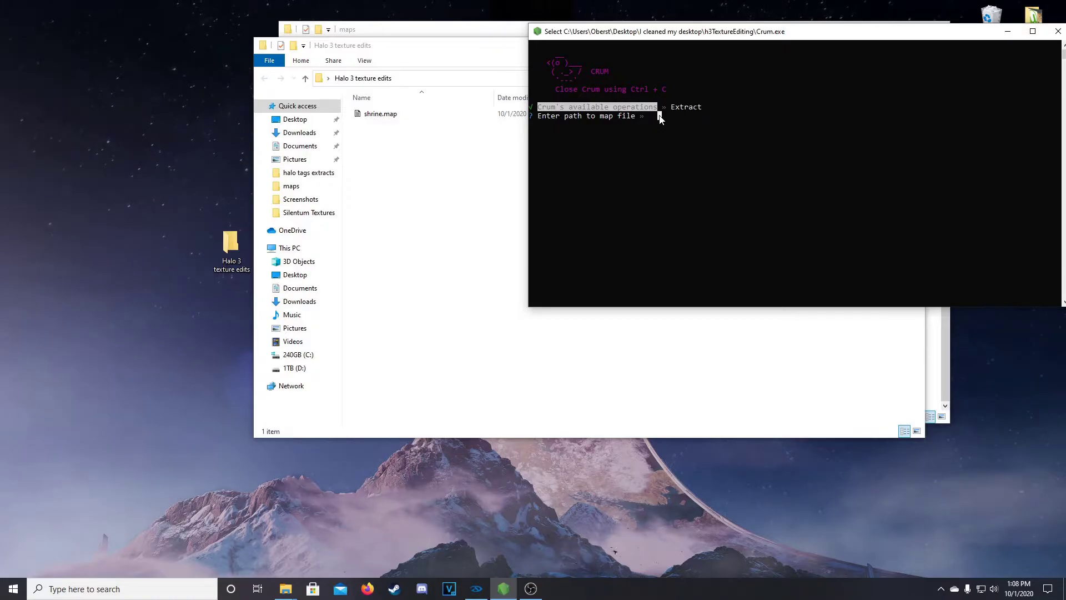
pyautogui.press('Escape')
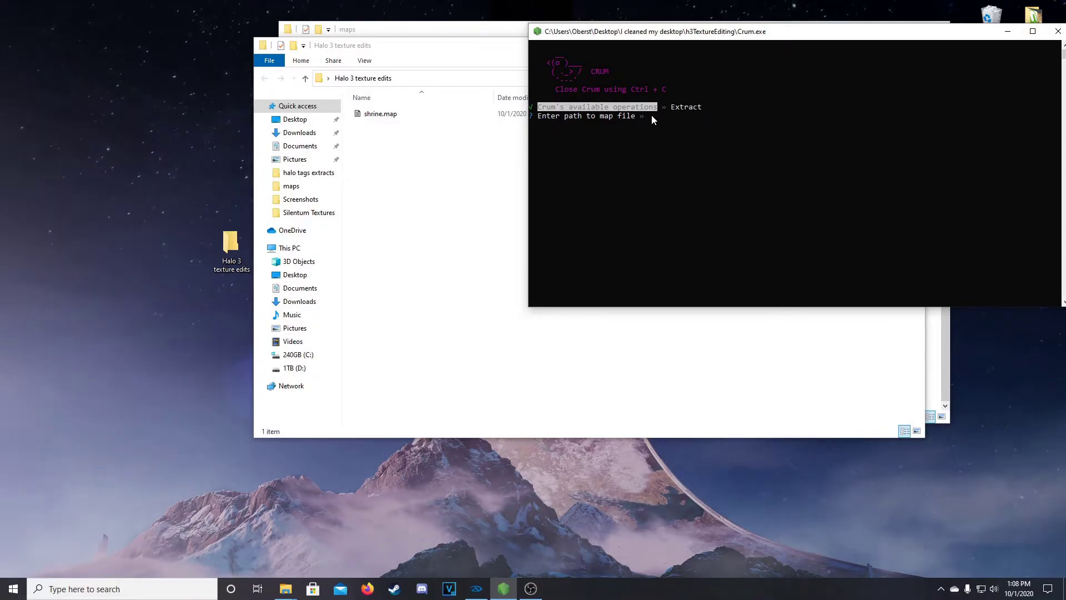
pyautogui.click(422, 78)
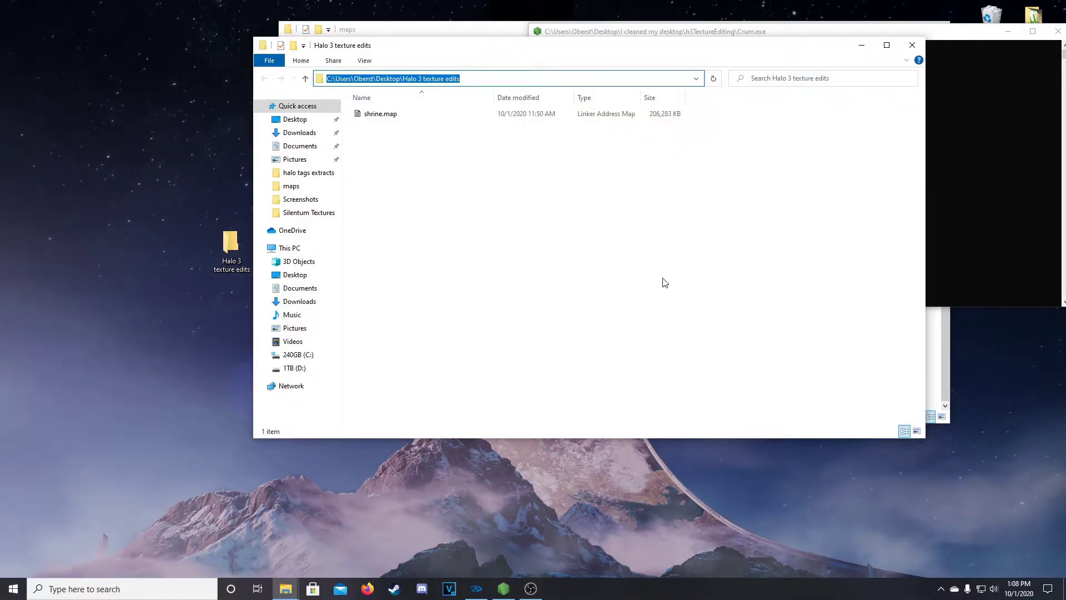
pyautogui.hotkey('ctrl', 'c')
pyautogui.click(1011, 204)
pyautogui.rightClick(656, 117)
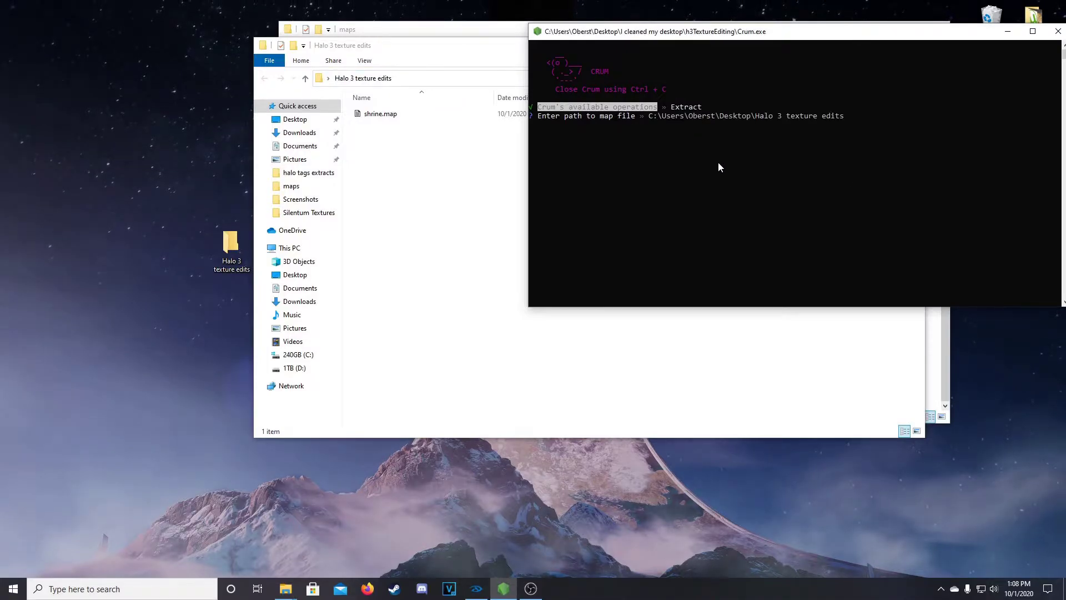
pyautogui.moveTo(721, 32); pyautogui.dragTo(615, 211)
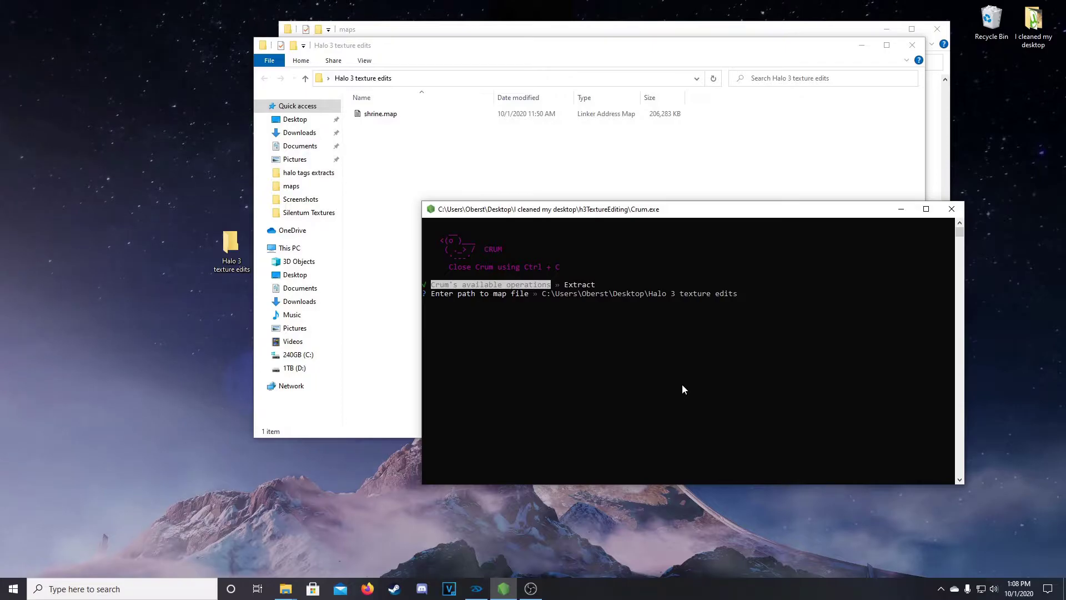
pyautogui.write('\\shrine')
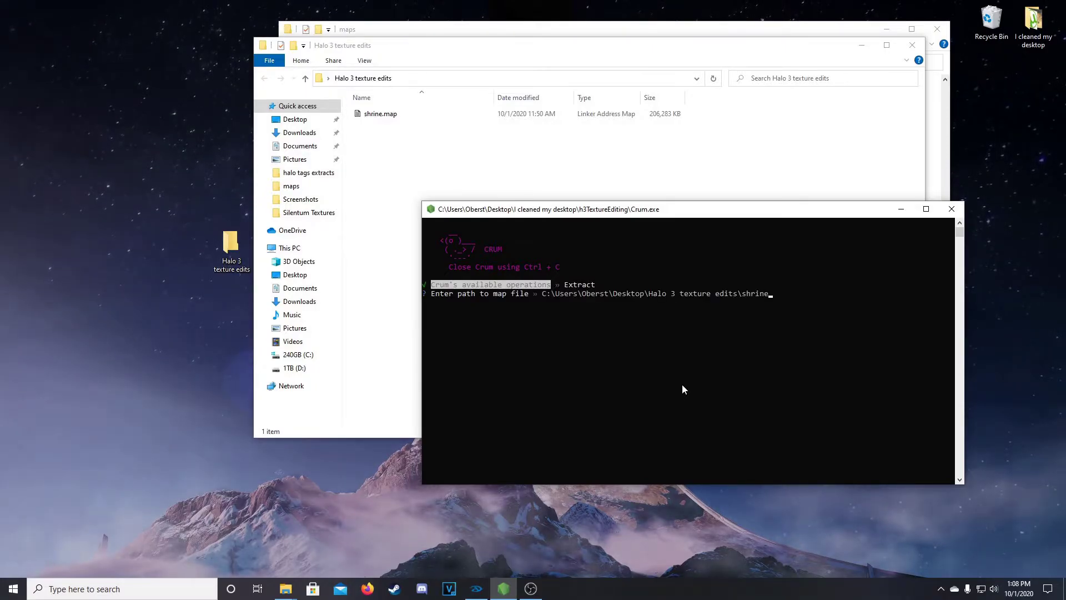
pyautogui.write('.map')
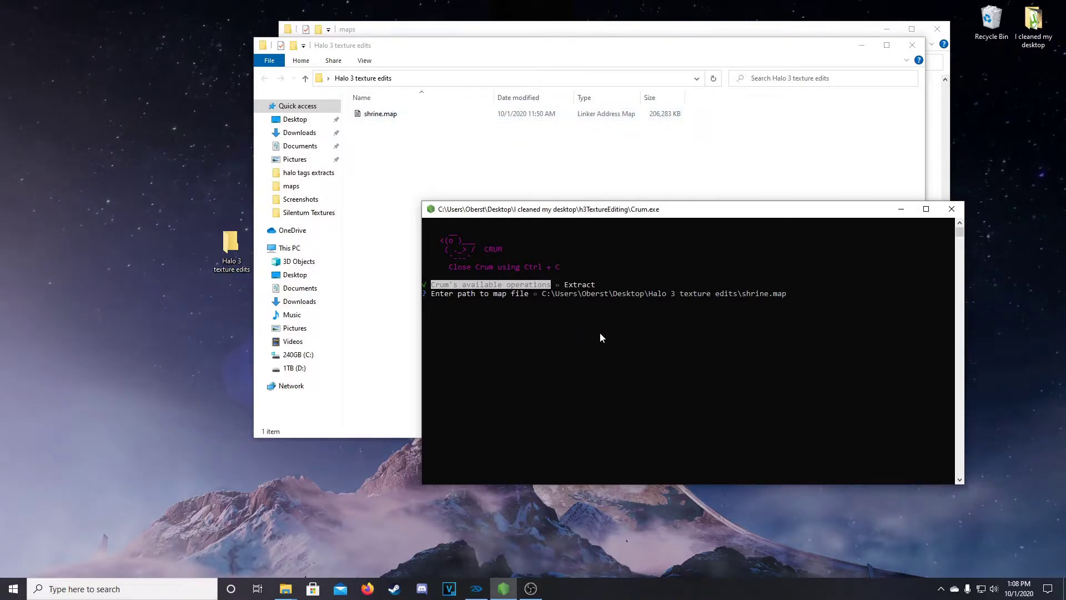
pyautogui.press('Return')
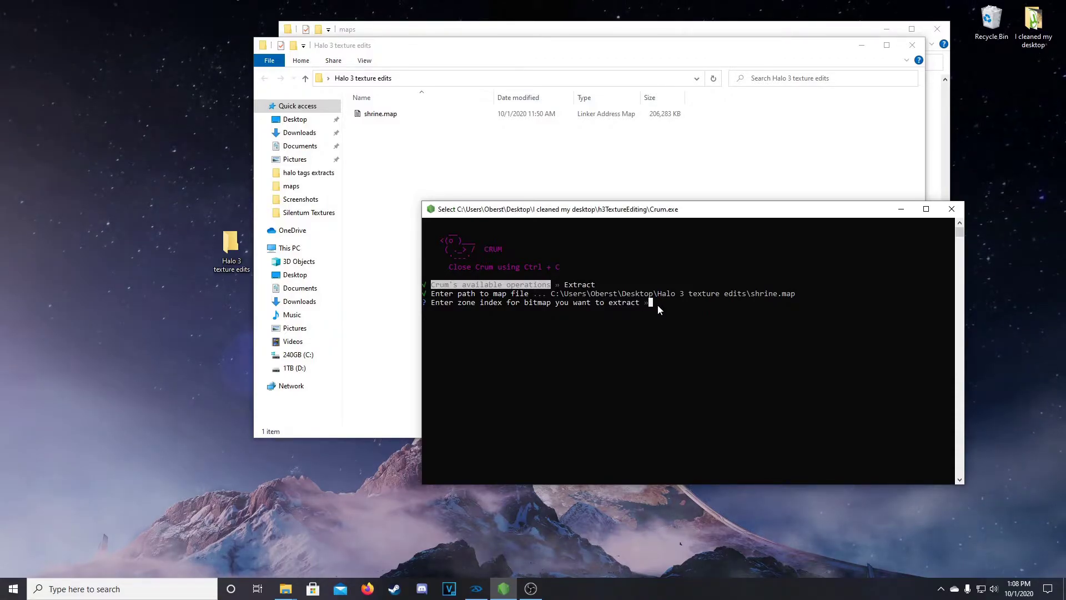
# Enter zone index 660 to extract the texture.
pyautogui.write('66')
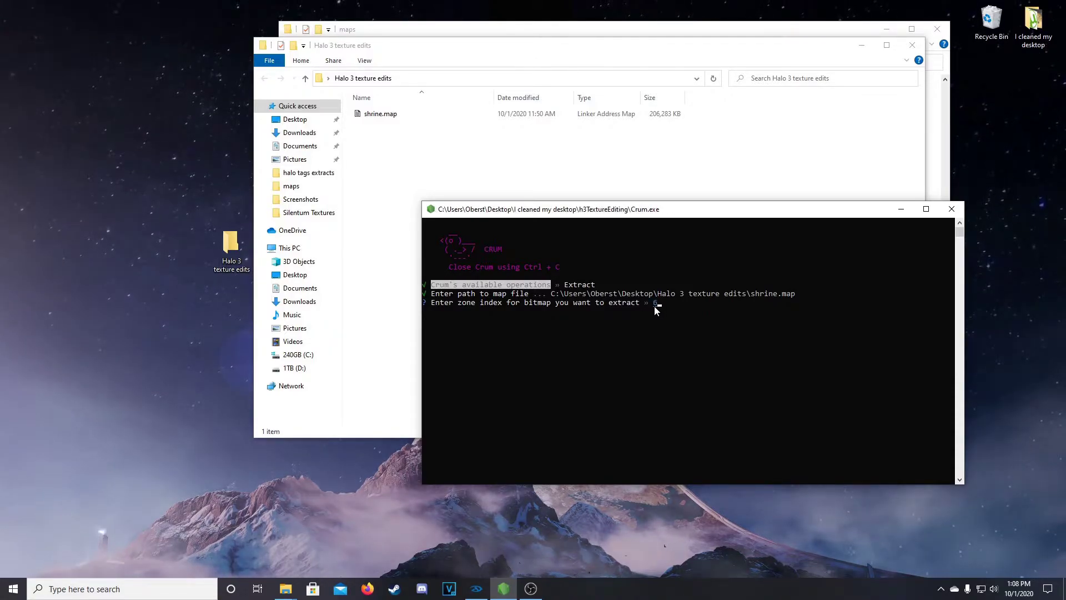
pyautogui.press('BackSpace')
pyautogui.press('BackSpace')
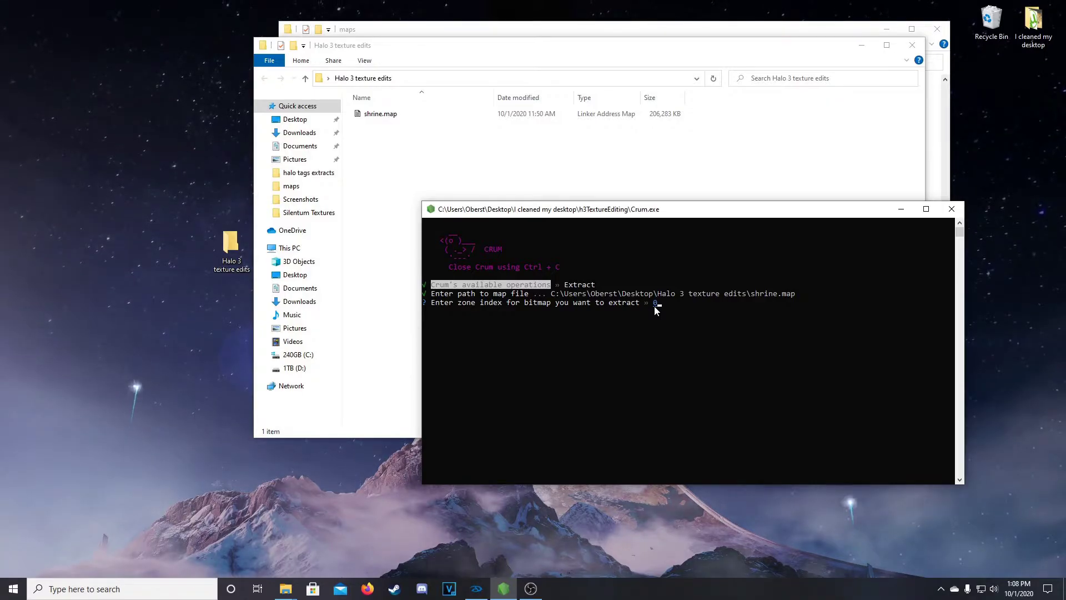
pyautogui.write('660')
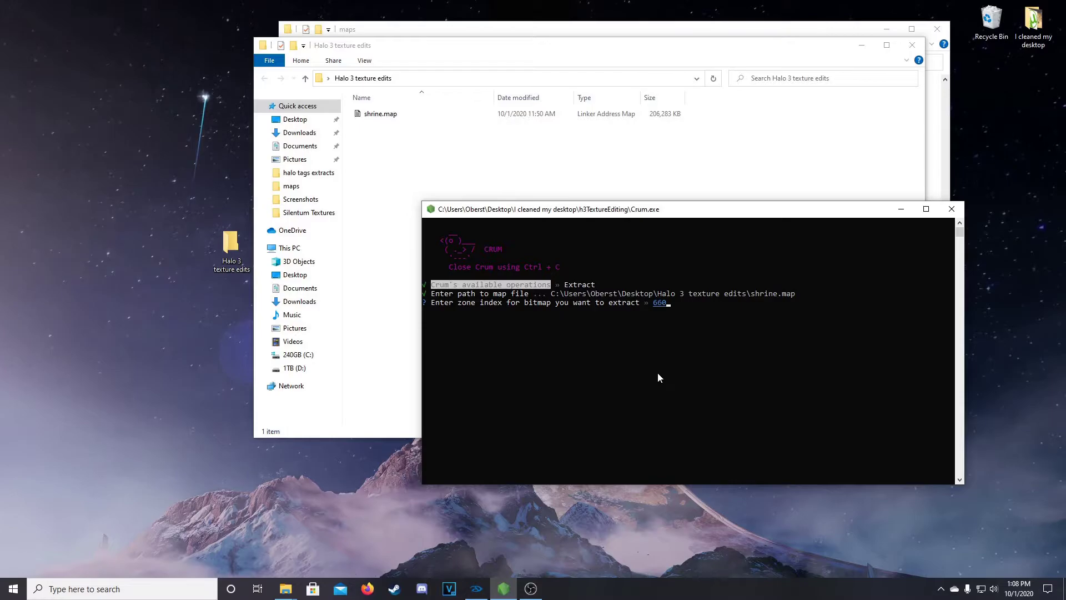
pyautogui.press('Return')
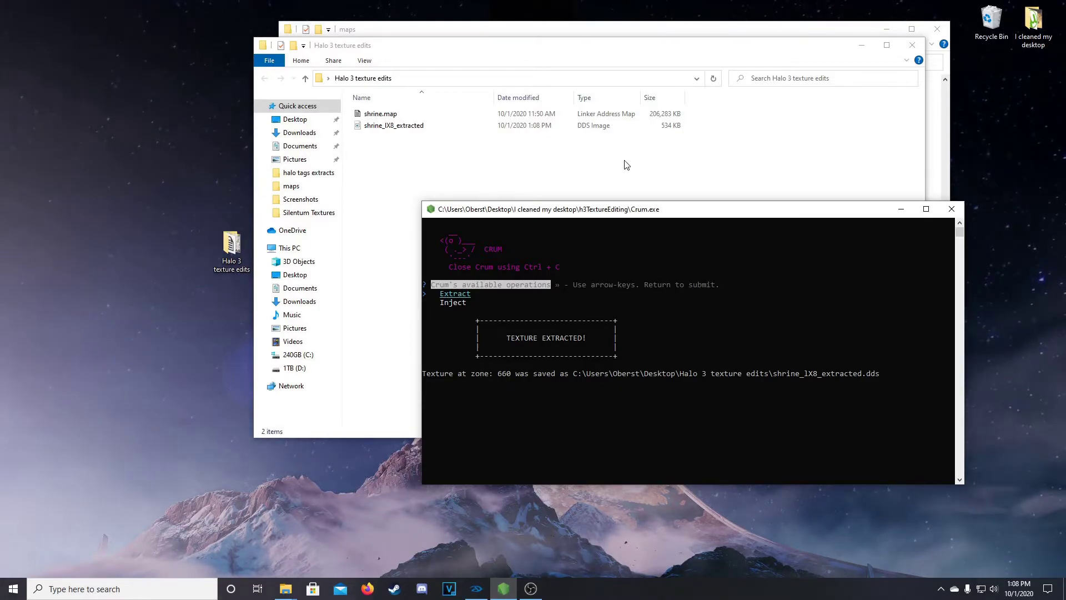
# Confirm shrine_lX8_extracted.dds is 640×640 in the texture edits folder, then launch Firefox.
pyautogui.moveTo(669, 209); pyautogui.dragTo(775, 204)
pyautogui.moveTo(590, 52); pyautogui.dragTo(359, 45)
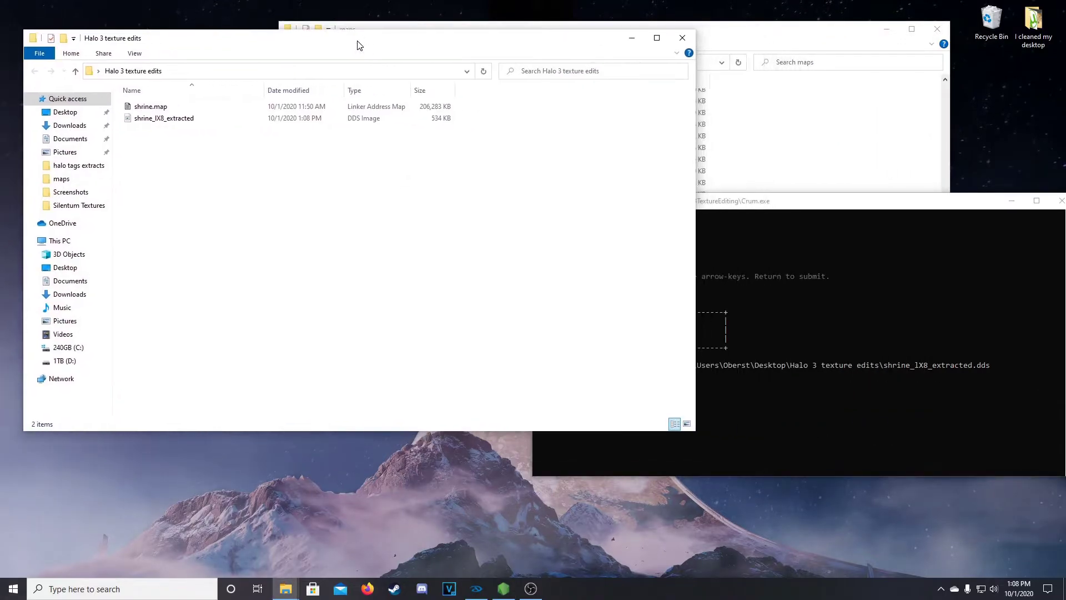
pyautogui.moveTo(753, 205); pyautogui.dragTo(805, 176)
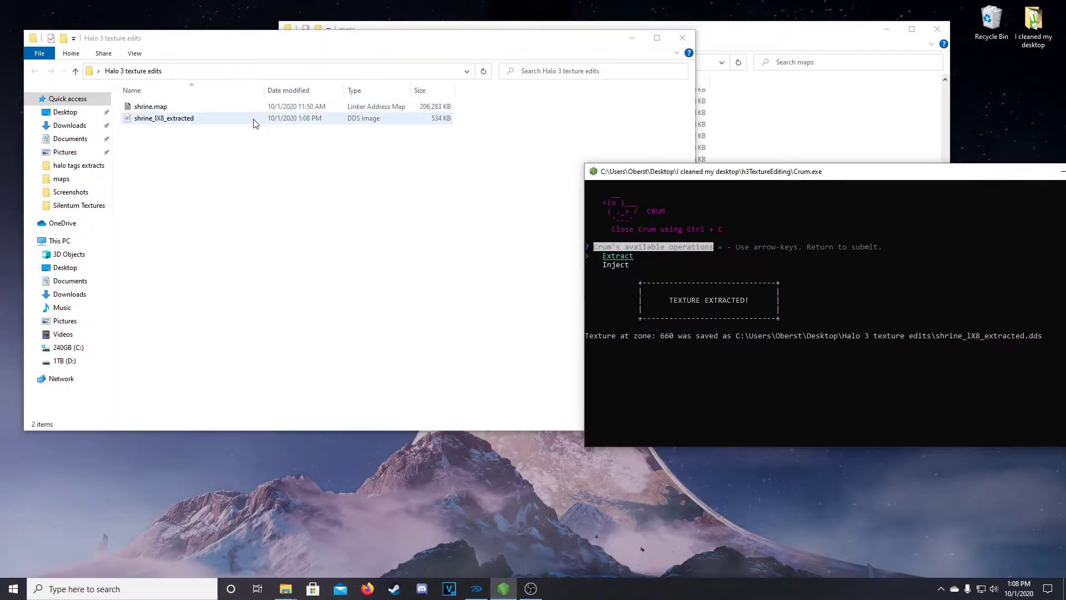
pyautogui.click(256, 121)
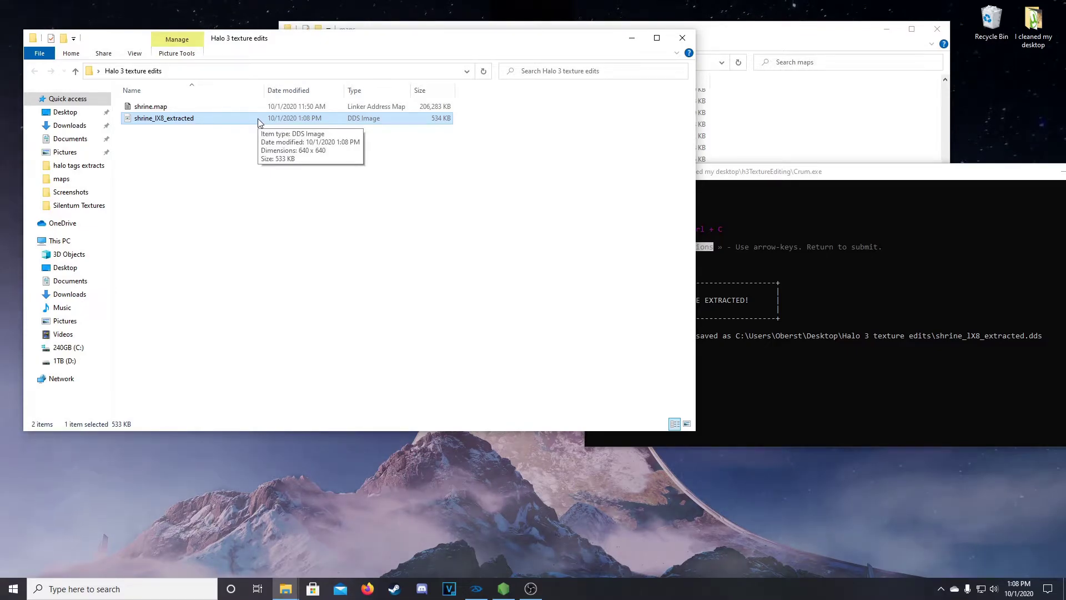
pyautogui.hotkey('alt', 'Tab')
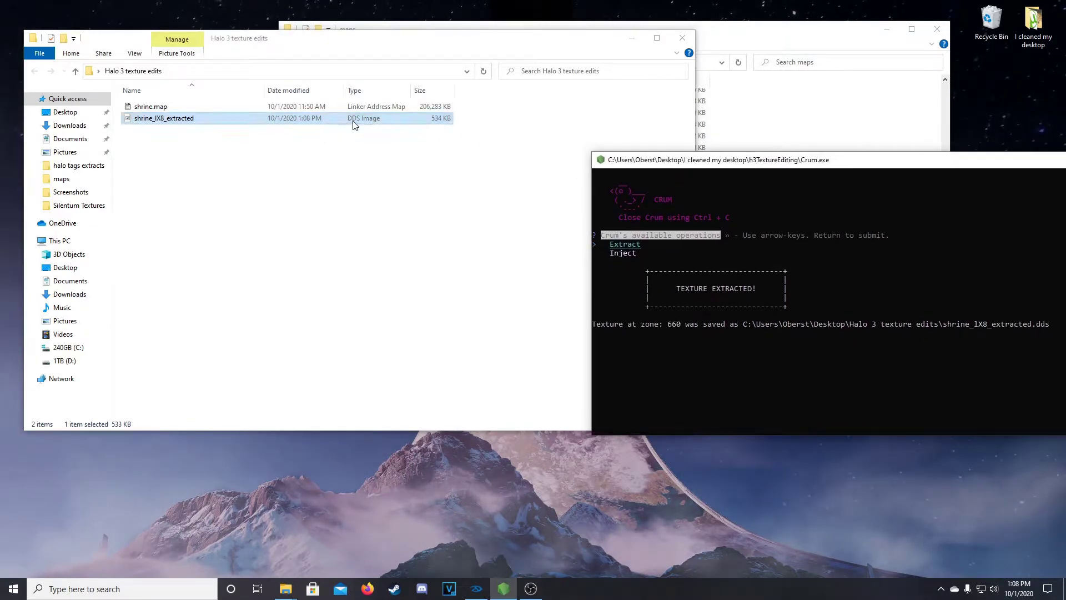
pyautogui.click(354, 123)
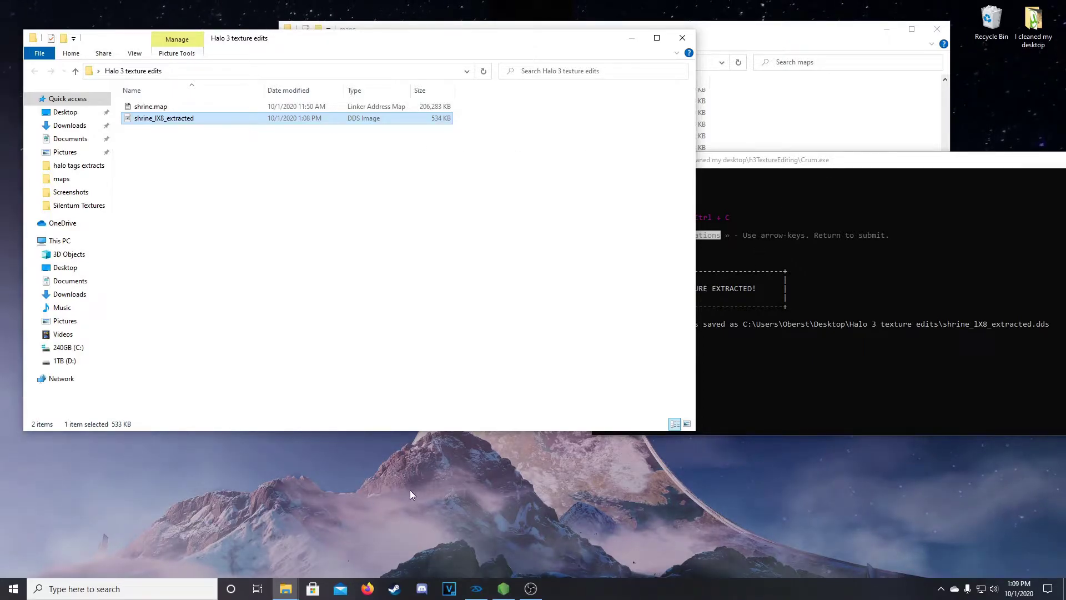
pyautogui.click(361, 591)
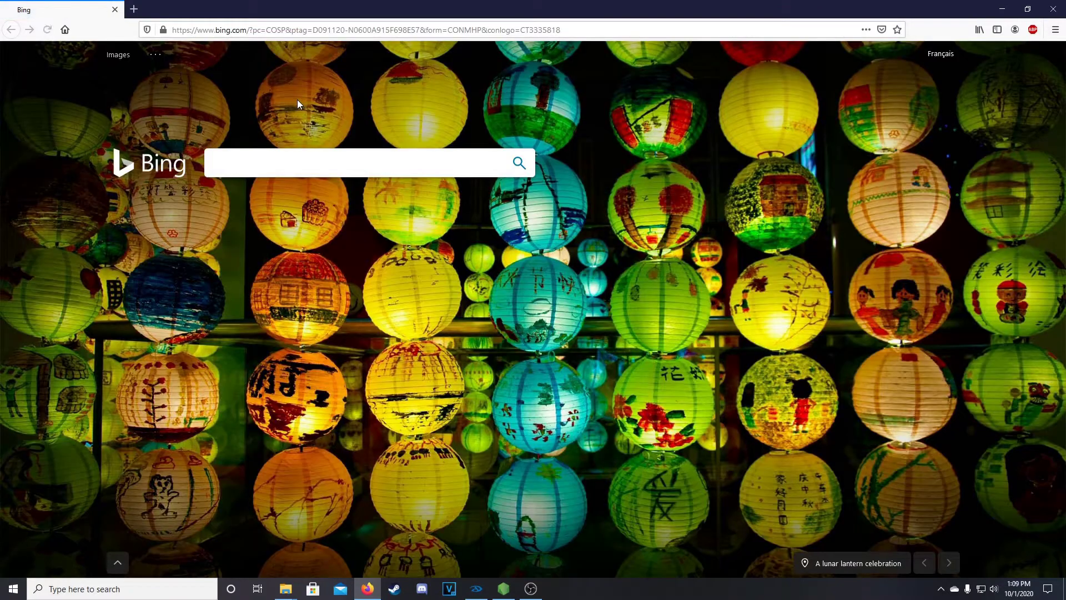
# Load photopea.com, drop shrine_lX8_extracted.dds onto it, and maximize the browser.
pyautogui.click(309, 28)
pyautogui.write('photopea.com')
pyautogui.press('Return')
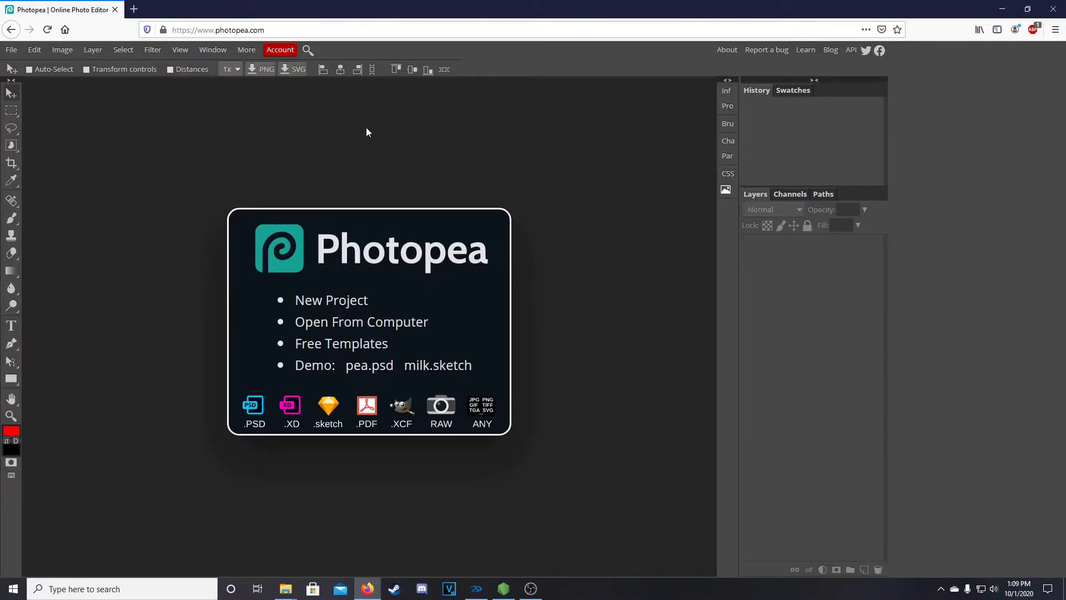
pyautogui.moveTo(335, 5); pyautogui.dragTo(767, 47)
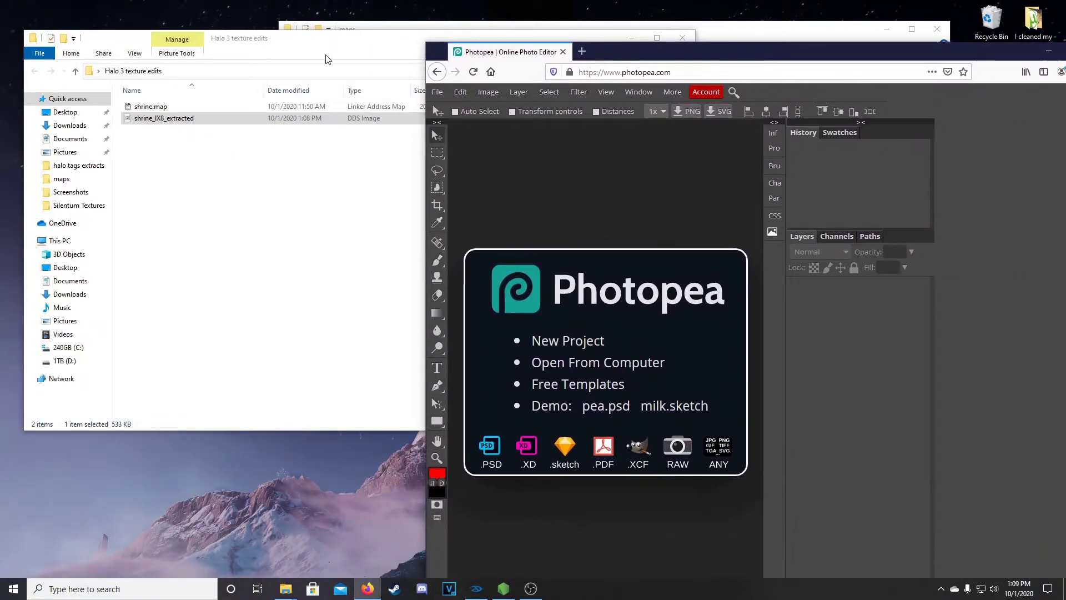
pyautogui.moveTo(347, 44); pyautogui.dragTo(331, 39)
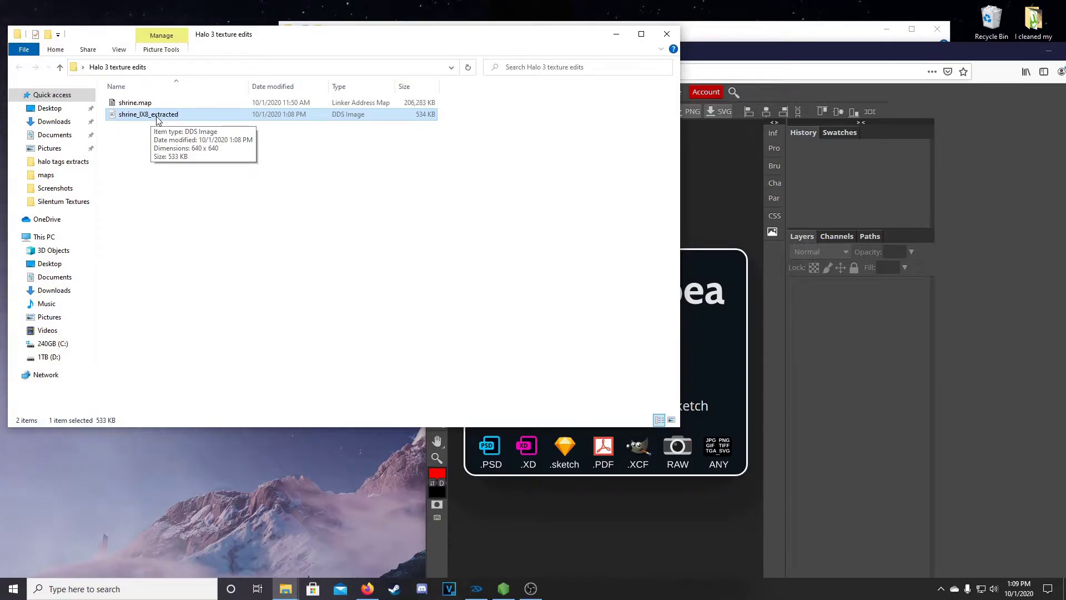
pyautogui.moveTo(157, 118); pyautogui.dragTo(712, 221)
pyautogui.moveTo(619, 39); pyautogui.dragTo(342, 2)
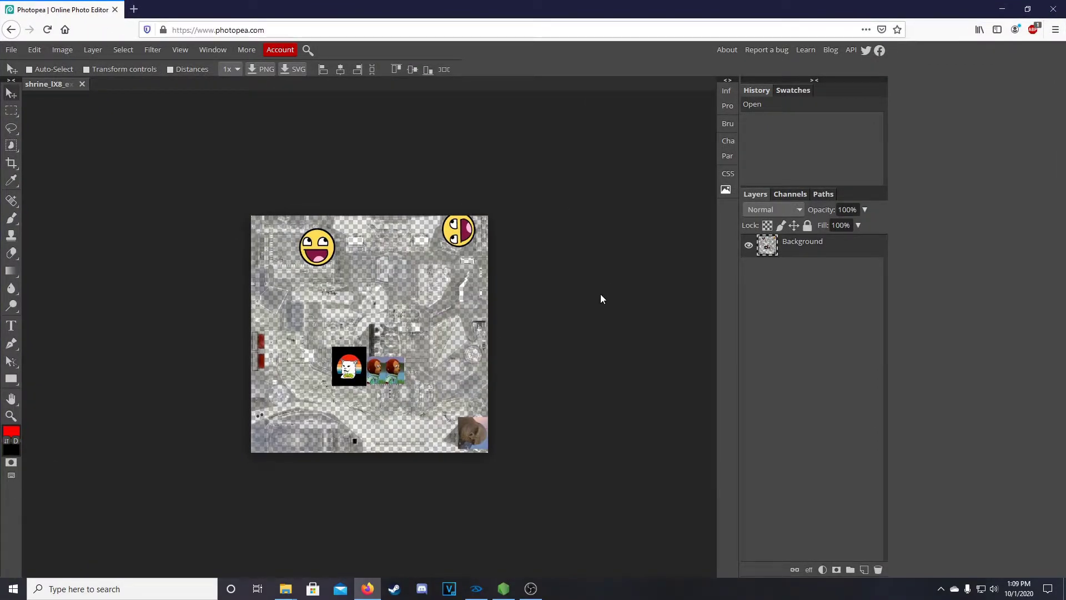
# Place epicface on the texture and scale it down small near the top.
pyautogui.moveTo(289, 589)
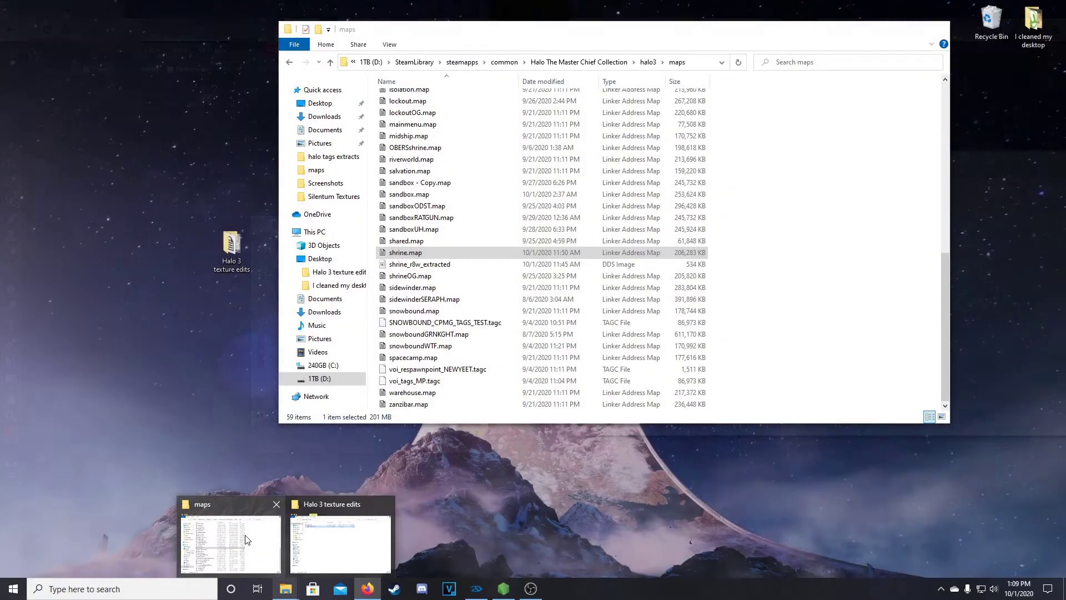
pyautogui.click(245, 536)
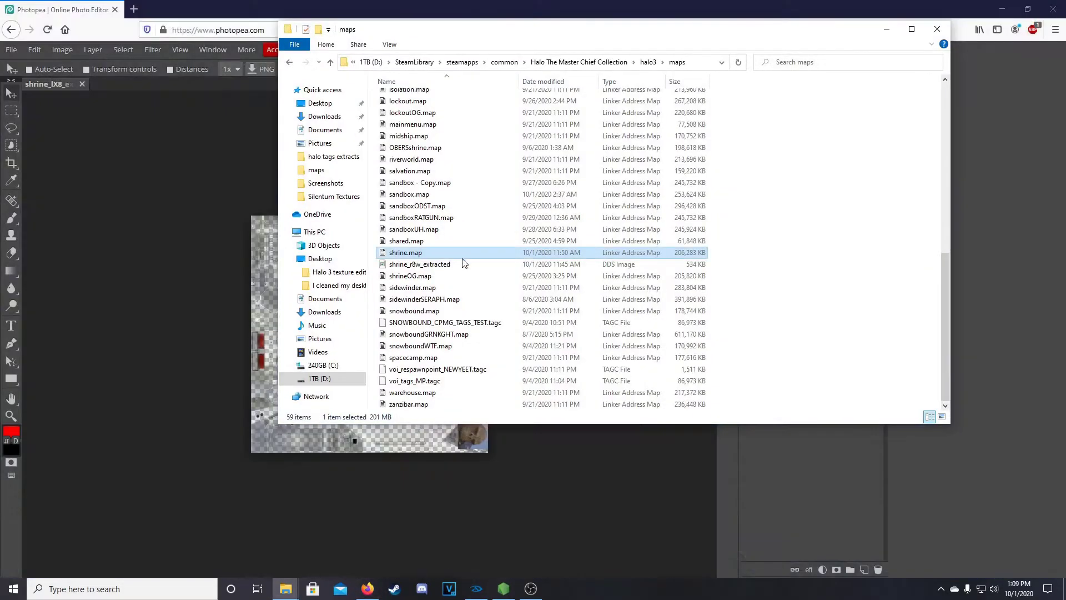
pyautogui.click(334, 261)
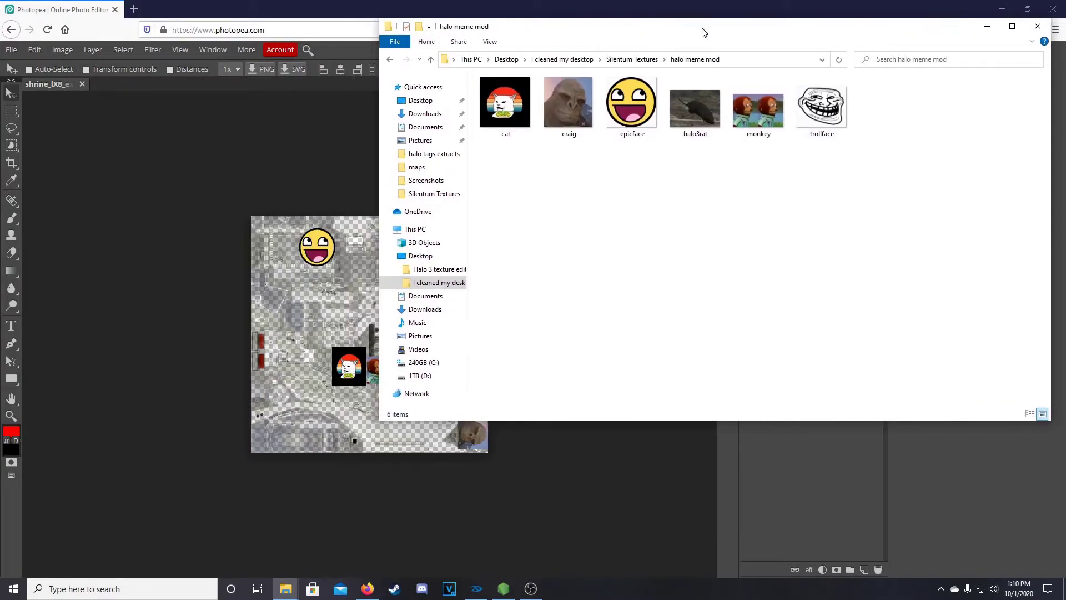
pyautogui.moveTo(695, 34); pyautogui.dragTo(812, 34)
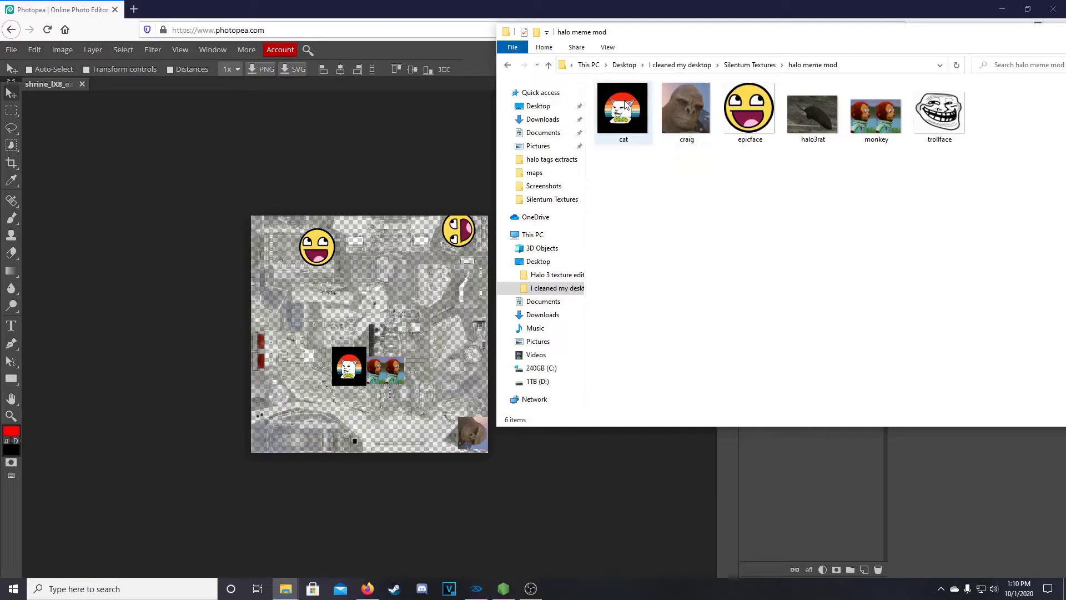
pyautogui.moveTo(753, 114); pyautogui.dragTo(414, 311)
pyautogui.moveTo(250, 208); pyautogui.dragTo(372, 285)
# Place trollface on the texture and shrink it into the bottom-right corner.
pyautogui.moveTo(285, 589)
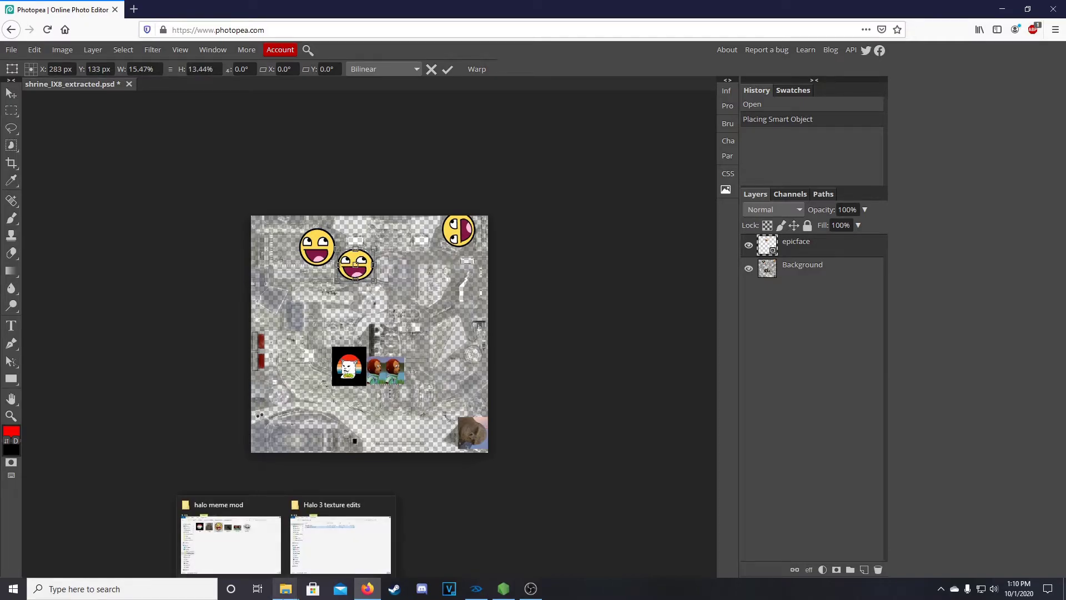
pyautogui.moveTo(343, 550)
pyautogui.click(230, 541)
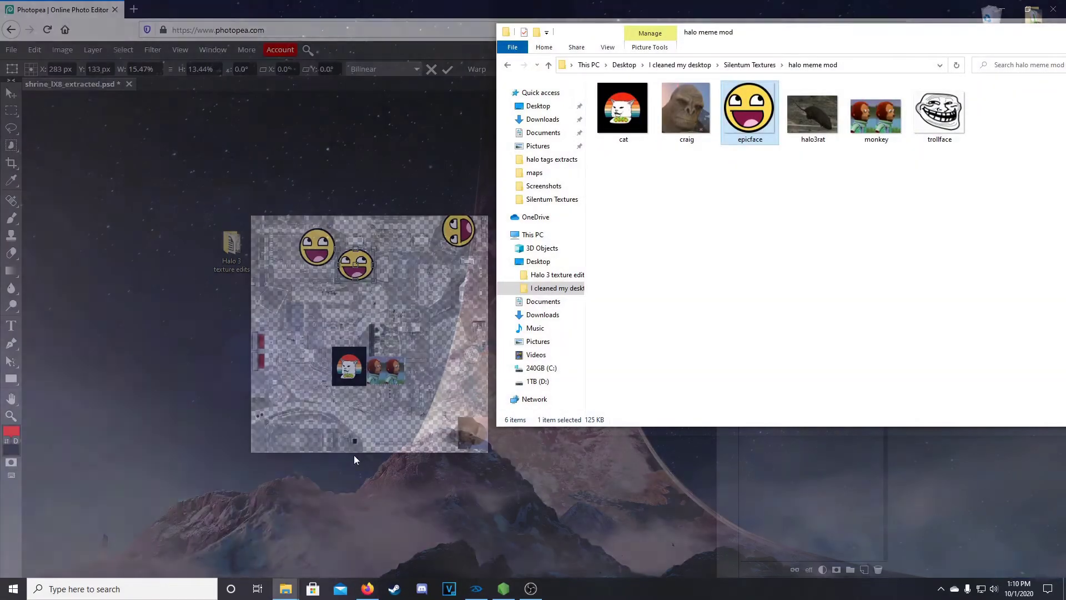
pyautogui.moveTo(933, 130); pyautogui.dragTo(438, 306)
pyautogui.moveTo(398, 338); pyautogui.dragTo(477, 442)
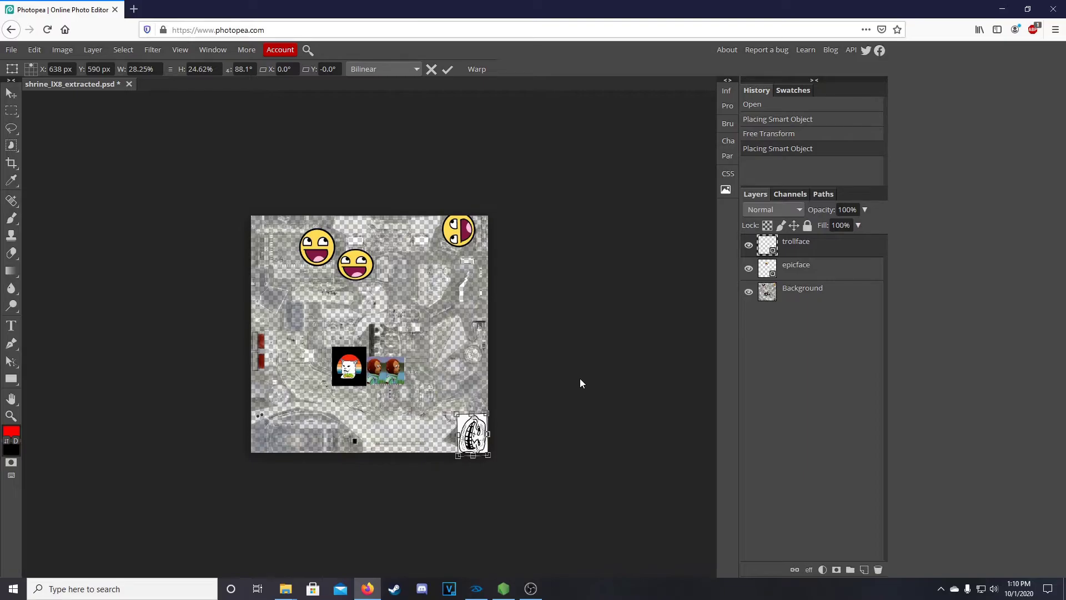
pyautogui.click(10, 51)
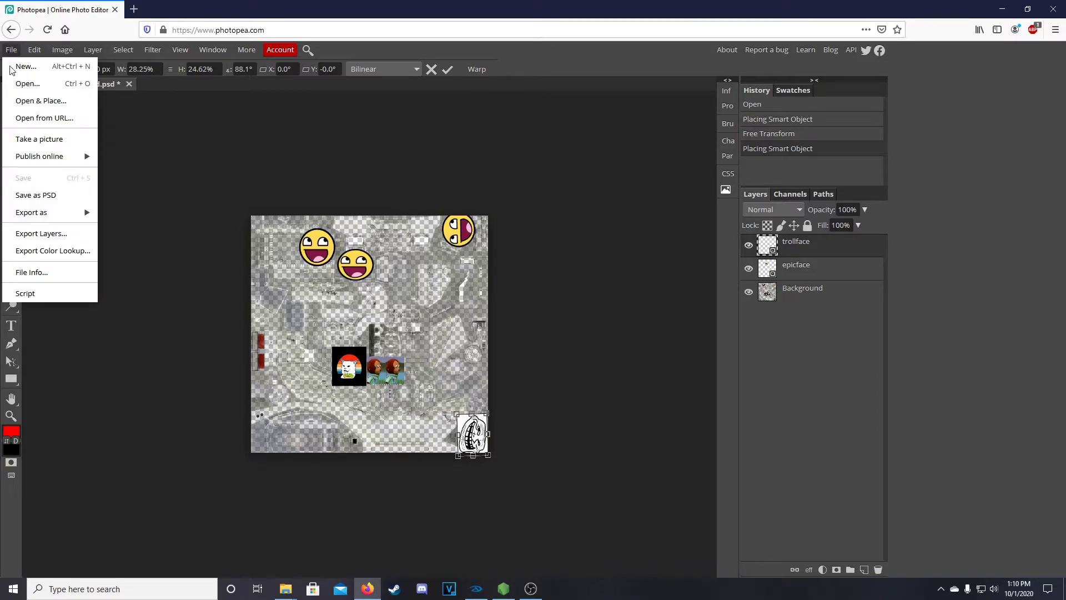
# Export the edited texture from Photopea as DDS and download it as shrine_lX8_extracted (534 KB).
pyautogui.moveTo(62, 215)
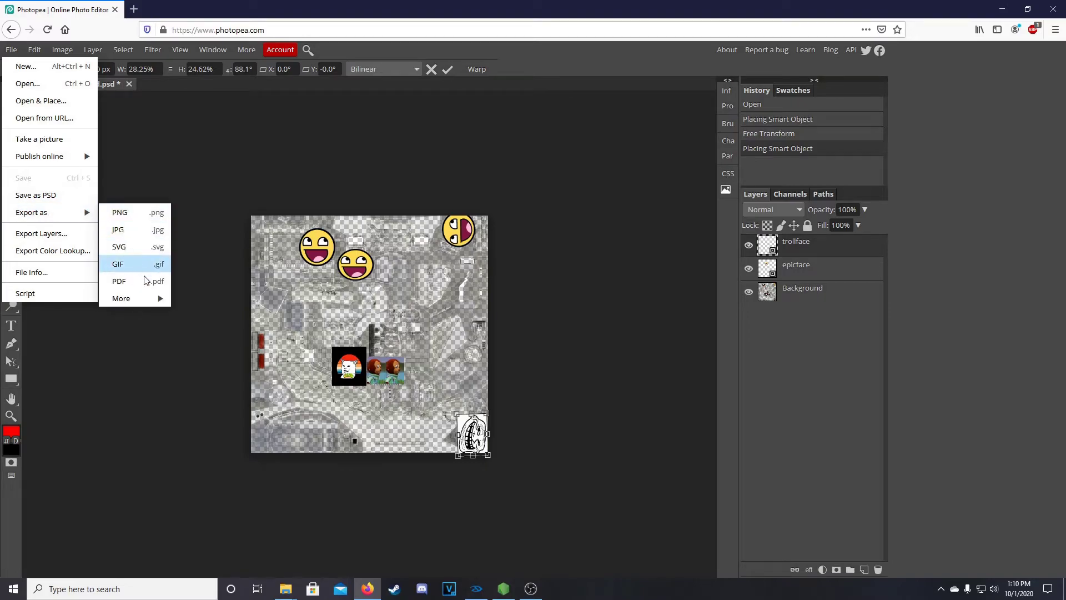
pyautogui.moveTo(157, 300)
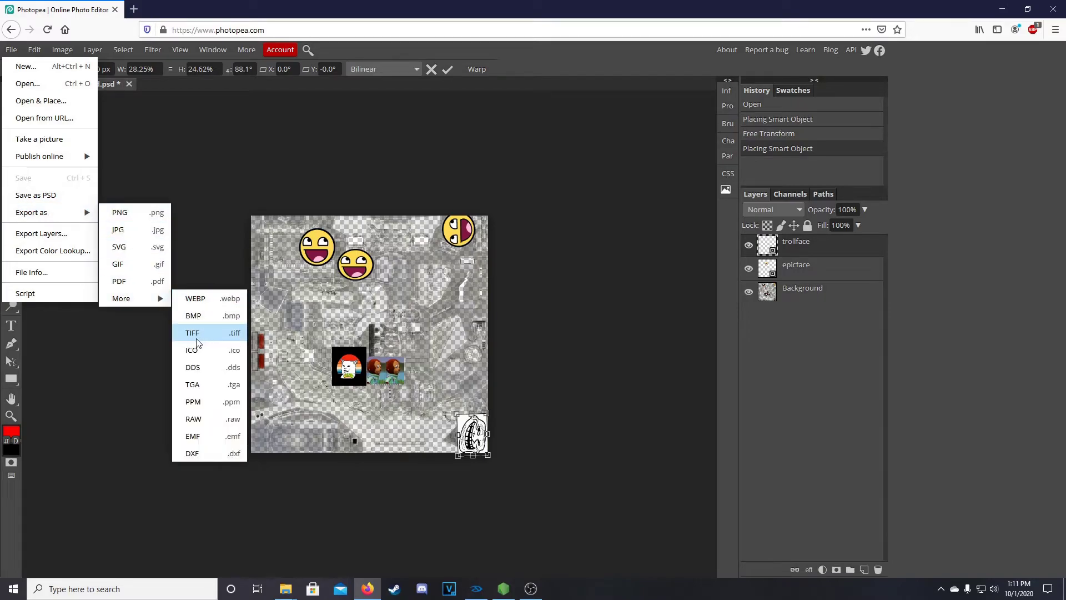
pyautogui.click(210, 369)
pyautogui.click(436, 214)
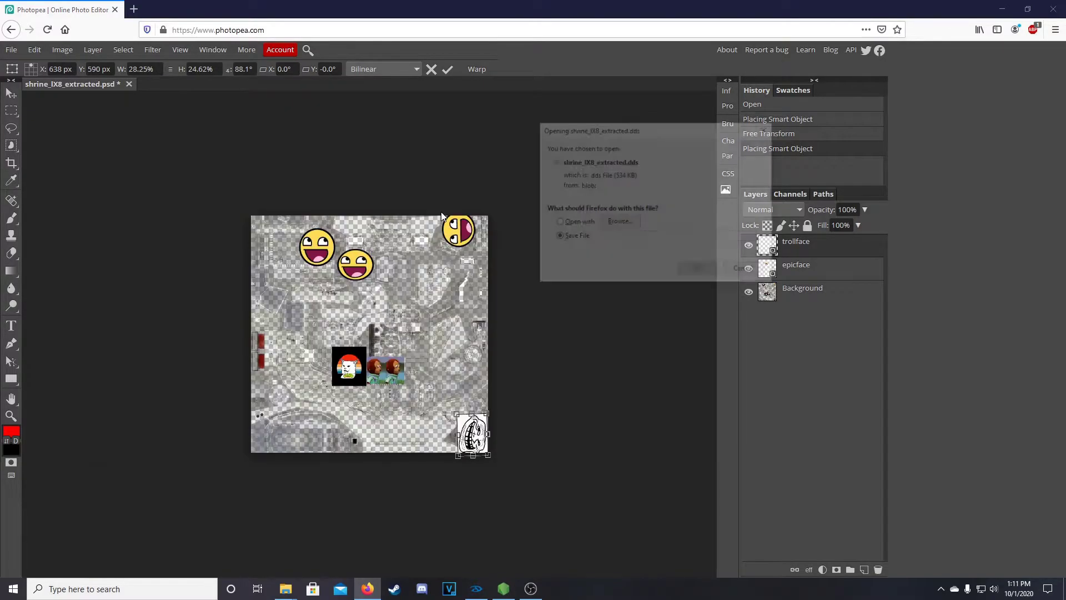
pyautogui.click(700, 271)
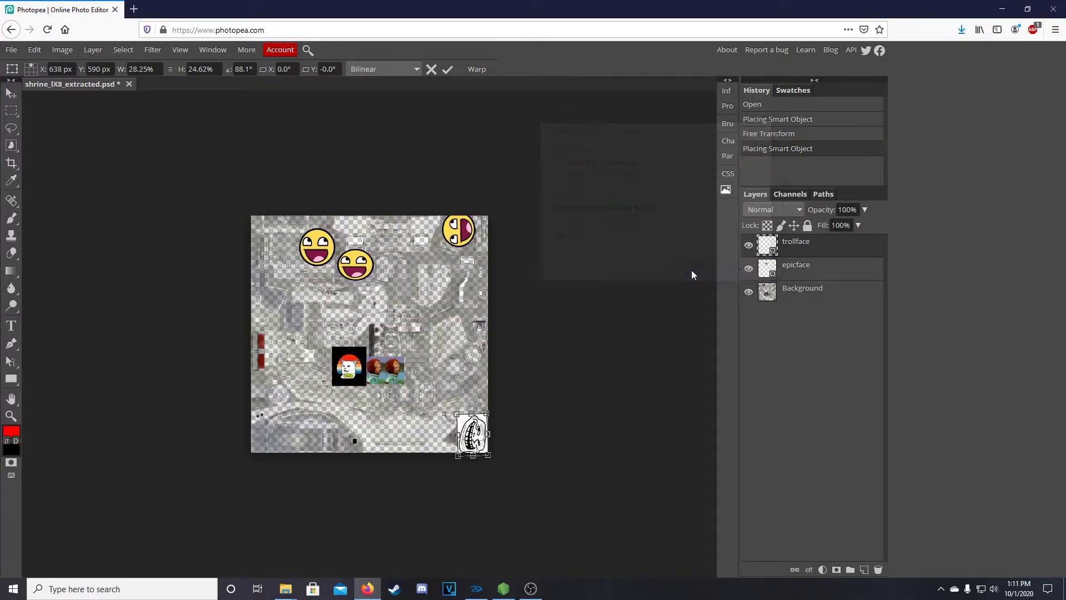
pyautogui.click(961, 29)
# Show shrine_lX8_extracted in Downloads beside a second Explorer window browsing the 1TB (D:) drive.
pyautogui.click(955, 59)
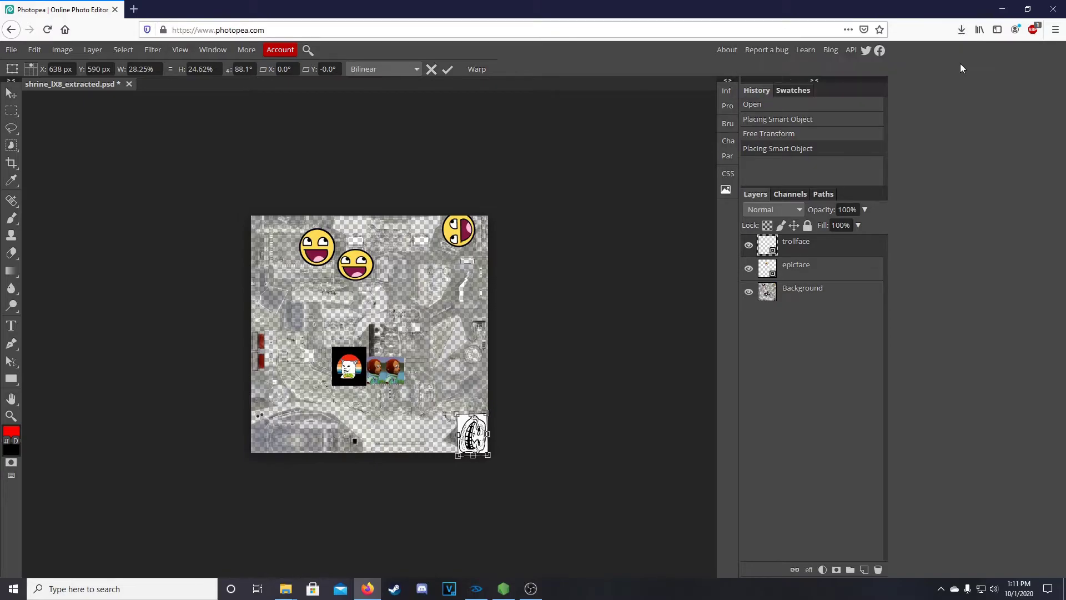
pyautogui.moveTo(427, 17); pyautogui.dragTo(673, 27)
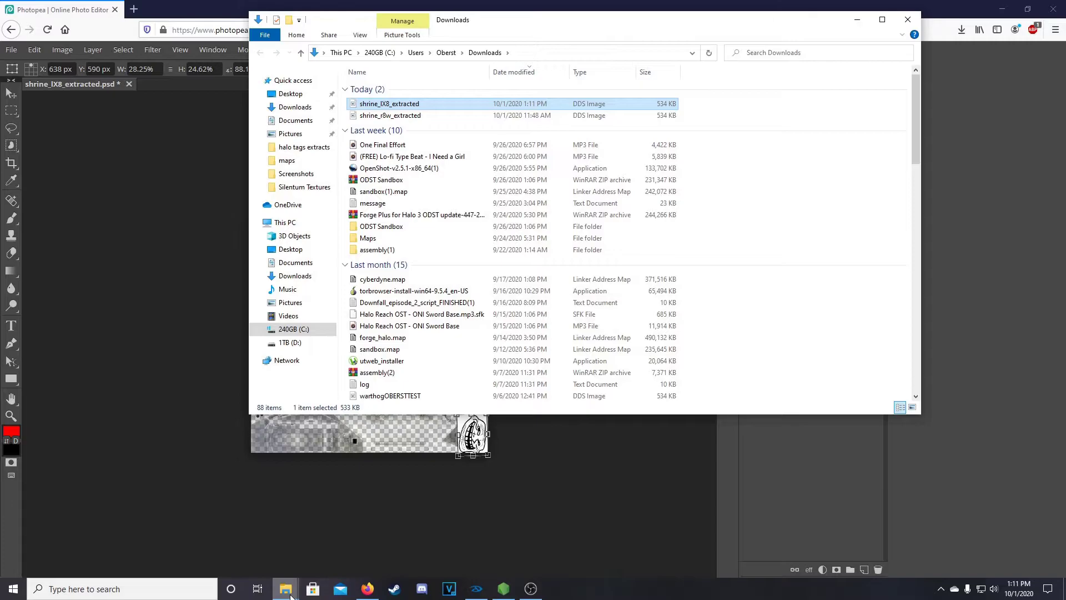
pyautogui.moveTo(290, 596)
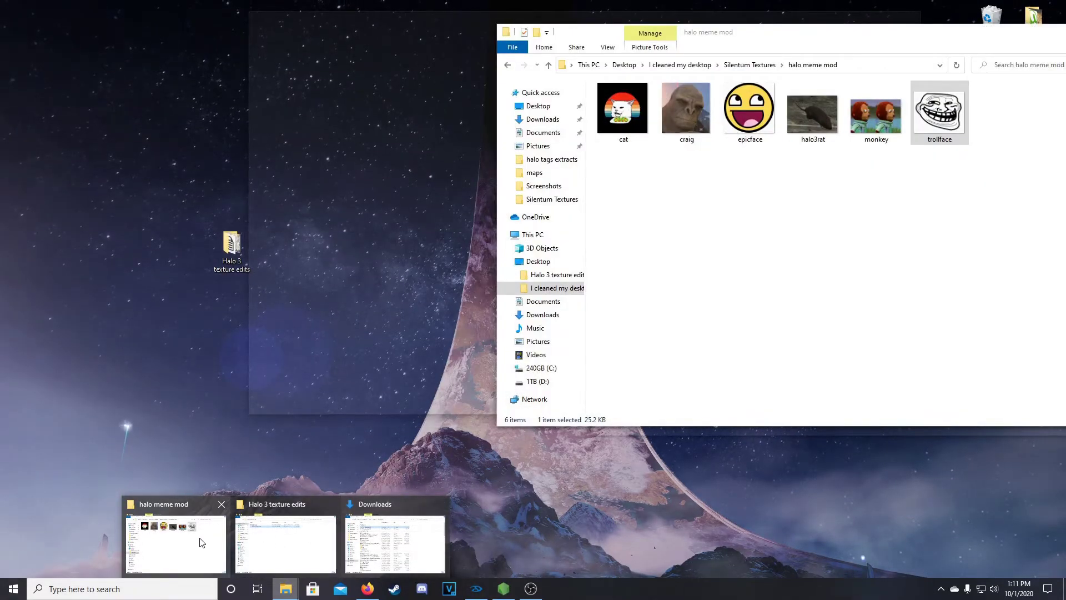
pyautogui.click(202, 542)
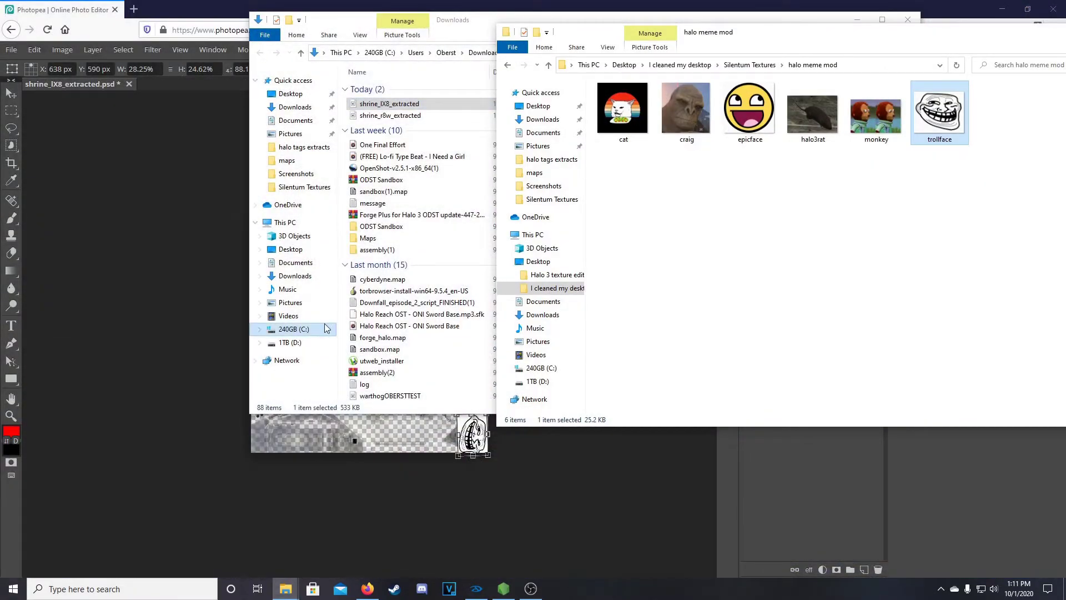
pyautogui.click(536, 381)
pyautogui.moveTo(503, 21); pyautogui.dragTo(428, 240)
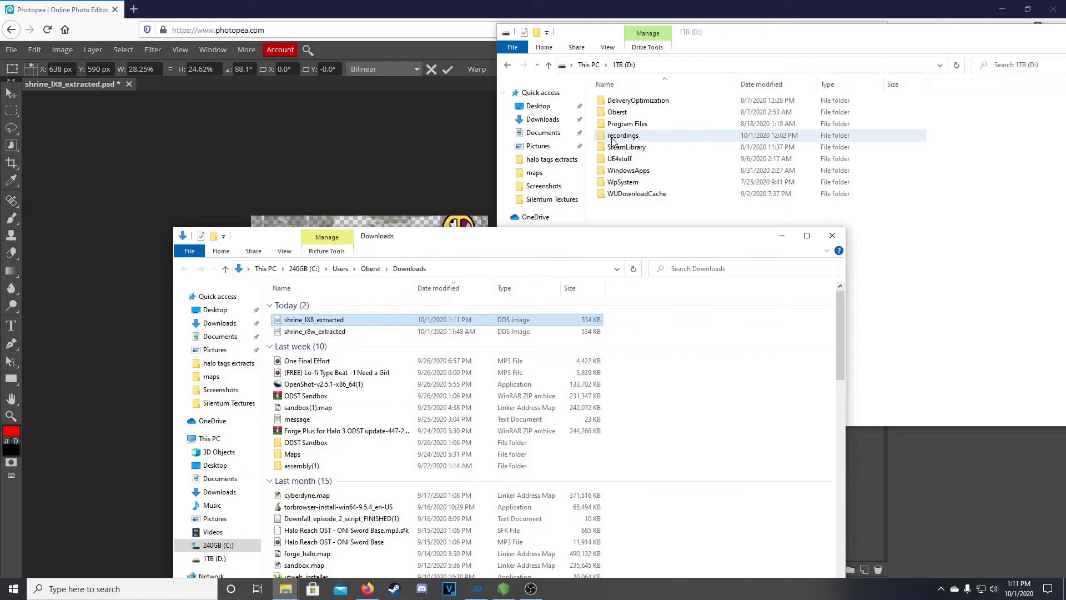
pyautogui.moveTo(698, 34); pyautogui.dragTo(704, 31)
# Open Desktop > Halo 3 texture edits and delete the old shrine_lX8_extracted texture.
pyautogui.click(544, 103)
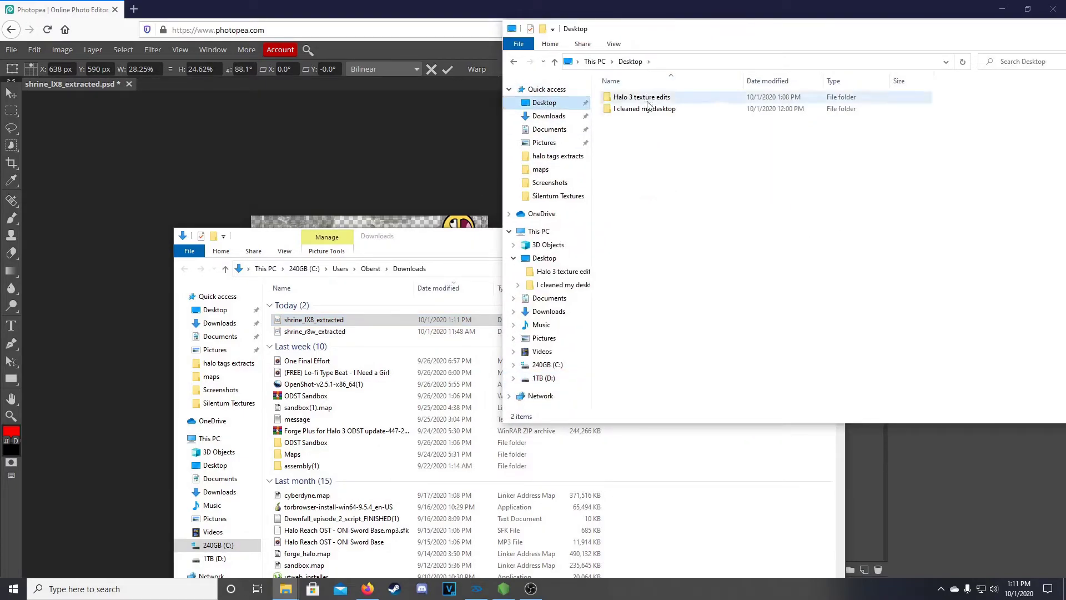
pyautogui.doubleClick(708, 103)
pyautogui.moveTo(699, 30); pyautogui.dragTo(750, 27)
pyautogui.moveTo(442, 240); pyautogui.dragTo(362, 198)
pyautogui.click(755, 110)
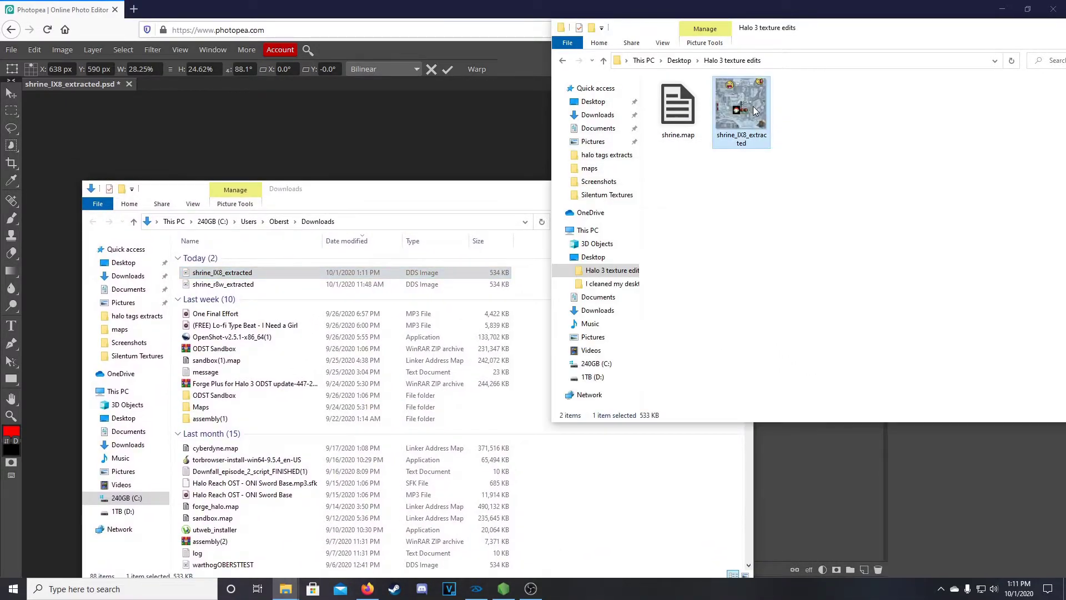
pyautogui.rightClick(754, 101)
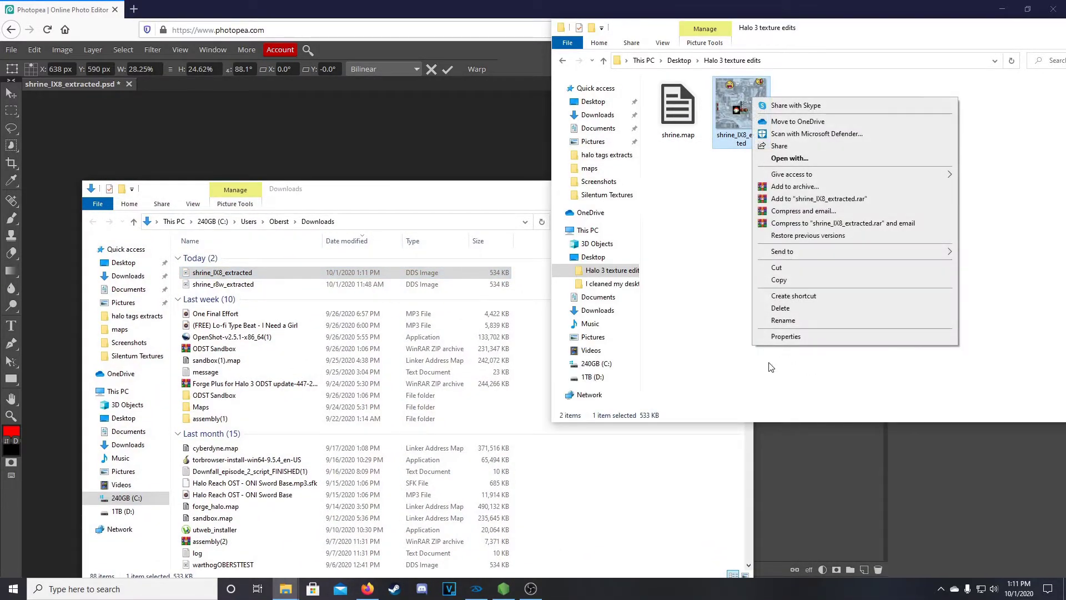
pyautogui.click(780, 309)
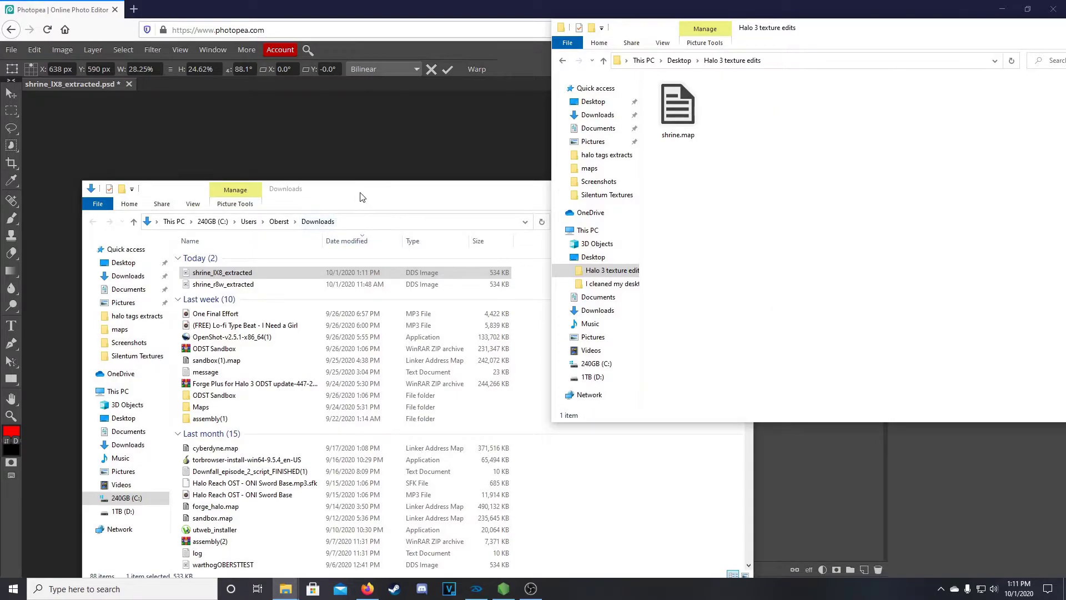
# Move the newly exported shrine_lX8_extracted from Downloads into Halo 3 texture edits and minimize Downloads.
pyautogui.moveTo(359, 195); pyautogui.dragTo(343, 187)
pyautogui.moveTo(322, 265); pyautogui.dragTo(817, 184)
pyautogui.moveTo(436, 185); pyautogui.dragTo(413, 185)
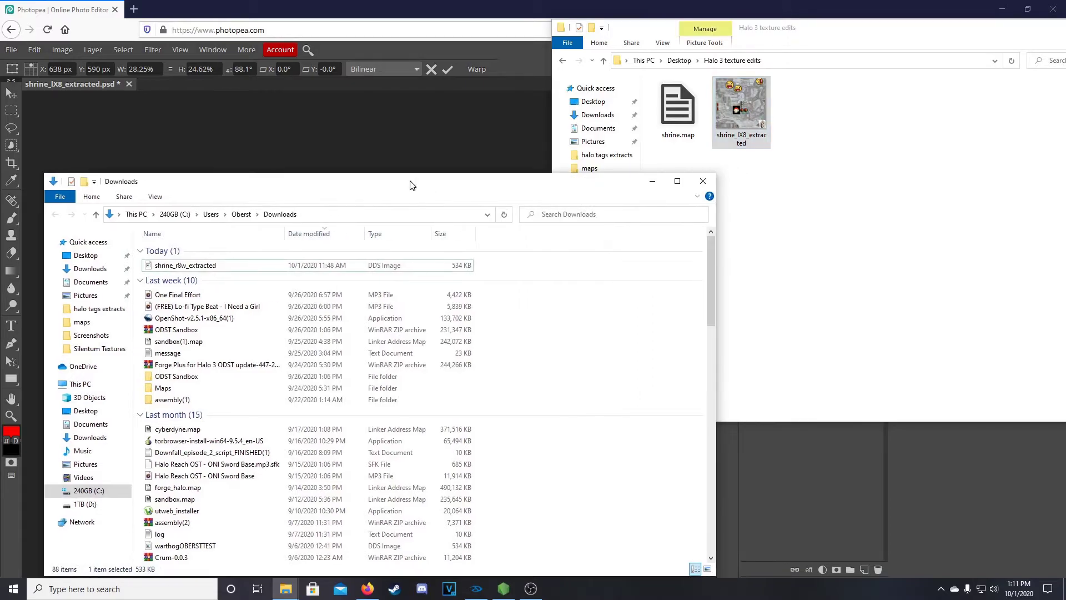
pyautogui.click(647, 183)
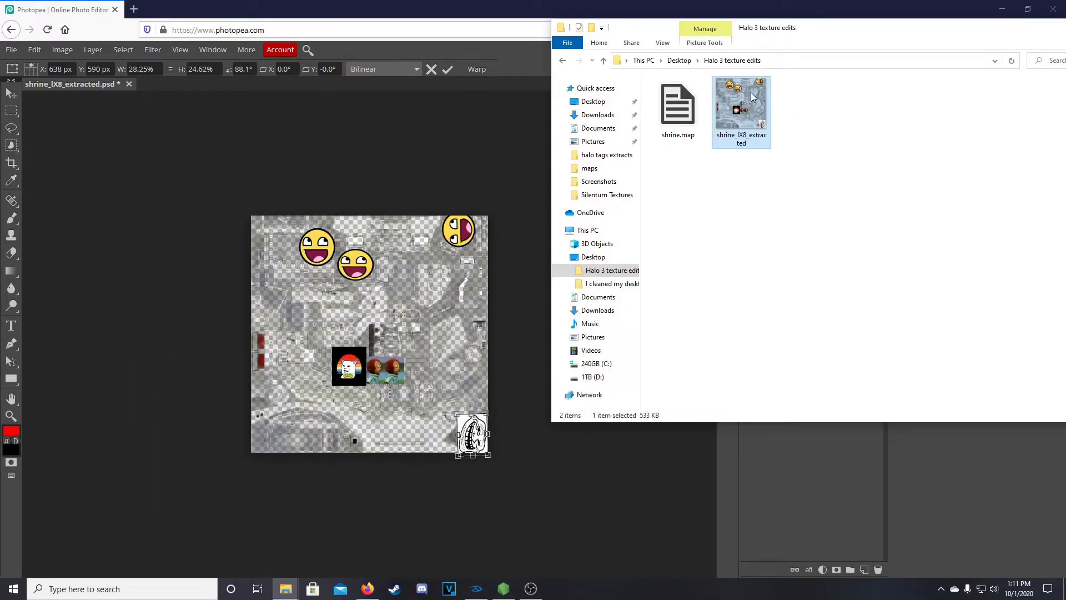
pyautogui.click(500, 589)
# Choose the Inject operation instead of Extract in the Crum console.
pyautogui.moveTo(727, 166); pyautogui.dragTo(269, 145)
pyautogui.click(298, 306)
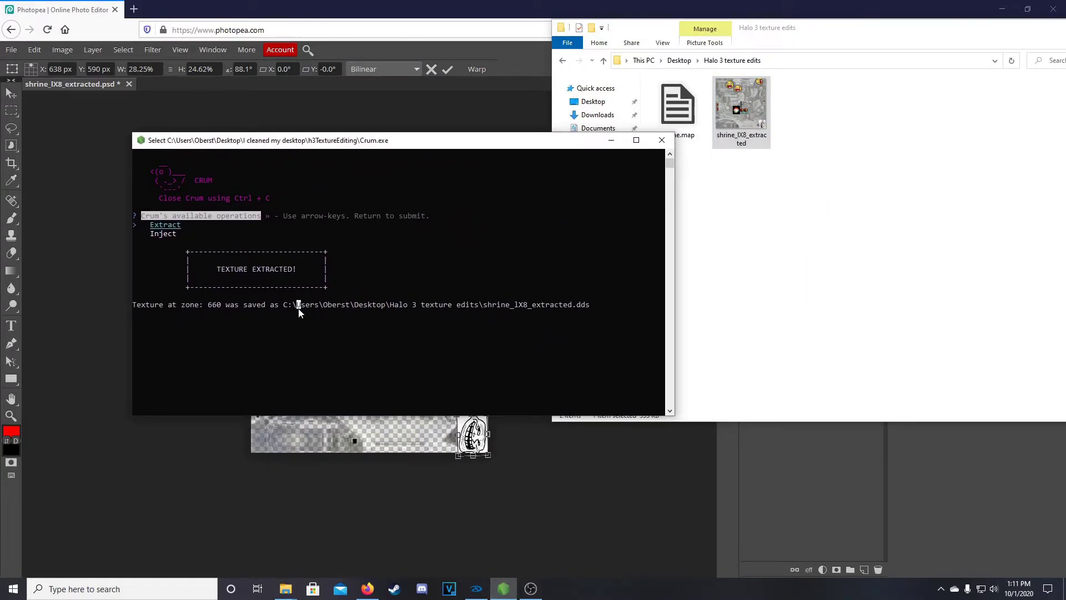
pyautogui.press('Escape')
pyautogui.press('Down')
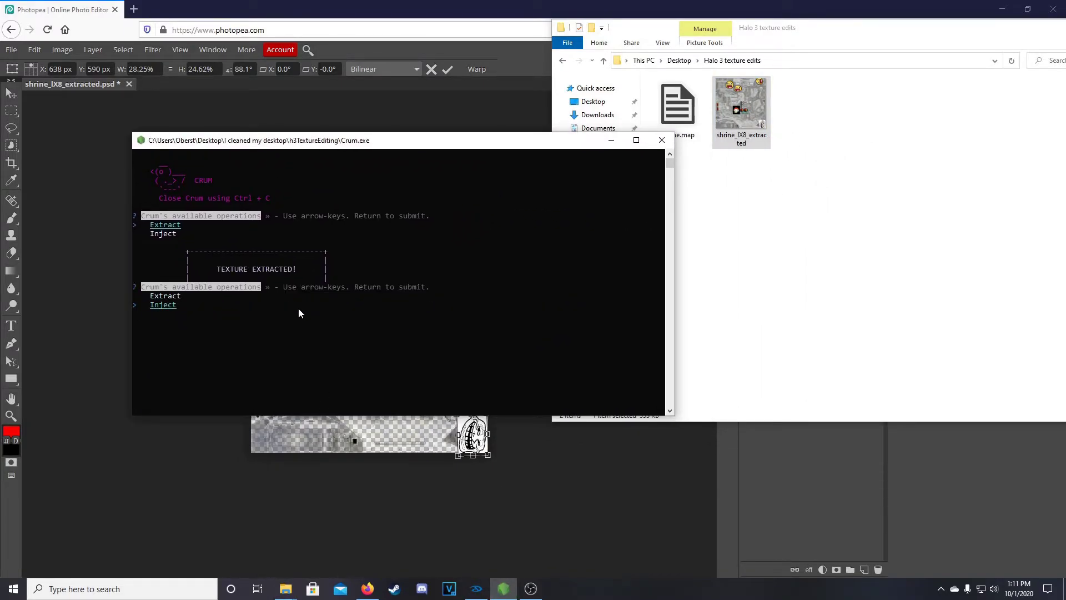
pyautogui.press('Return')
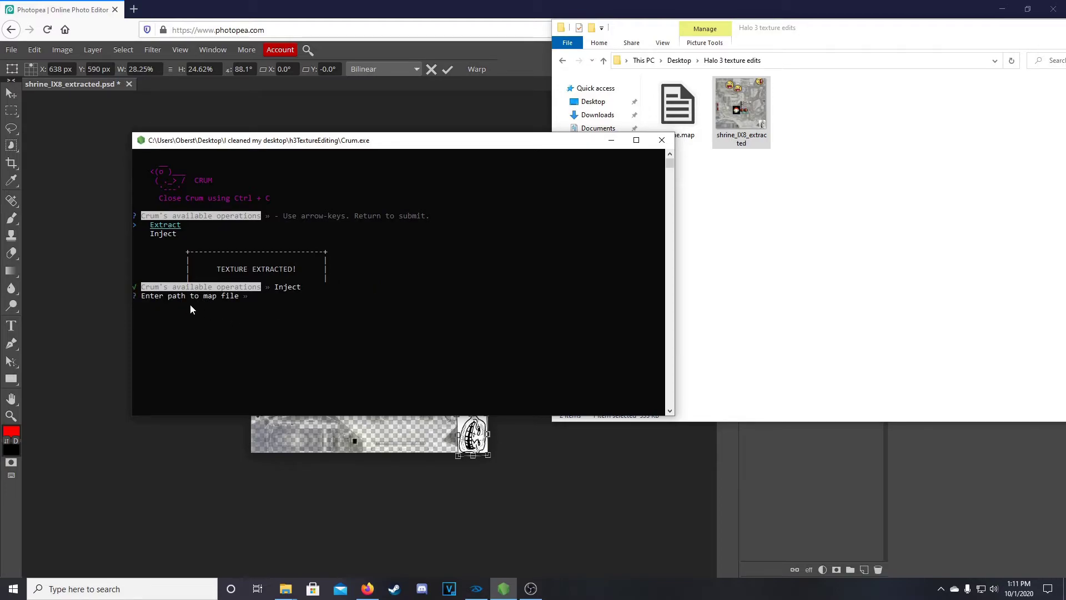
# Give Crum the shrine.map path from Halo 3 texture edits and zone index 660.
pyautogui.click(797, 60)
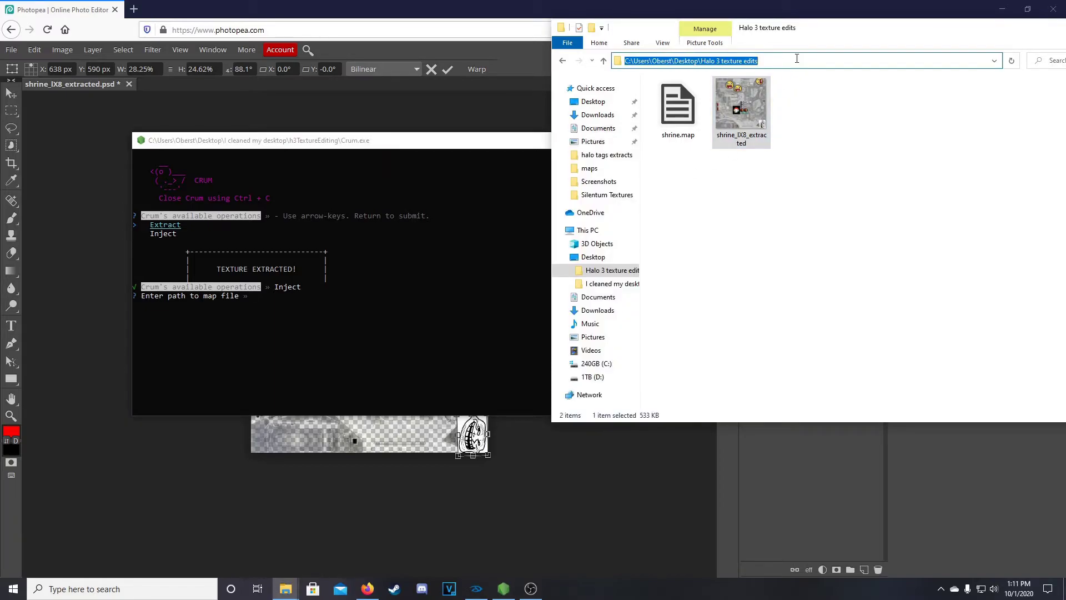
pyautogui.click(258, 297)
pyautogui.write('C:\\Users\\Oberst\\Desktop\\Halo 3 texture edits')
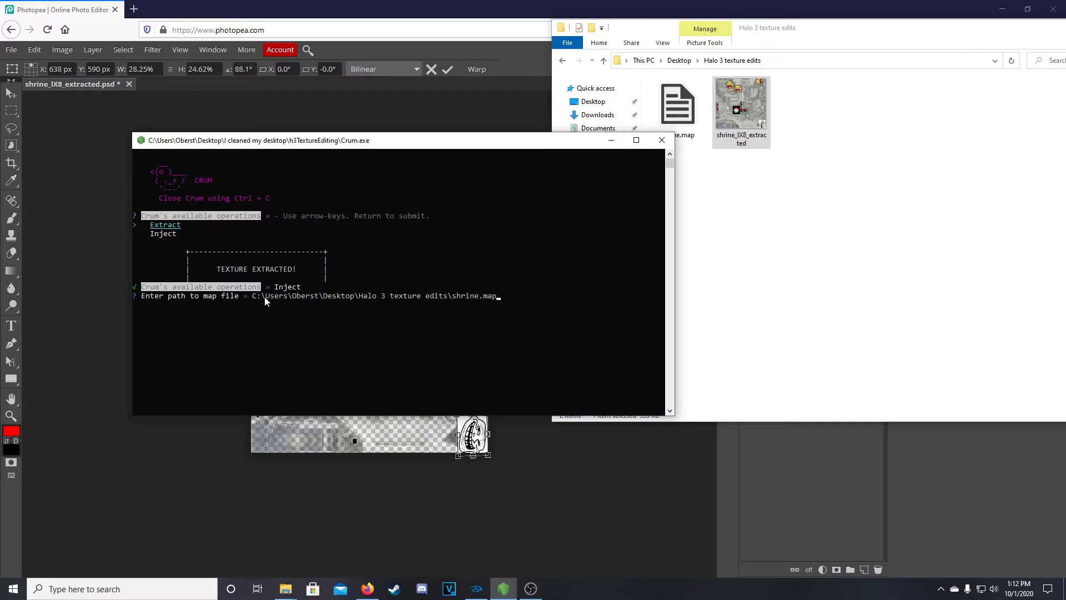
pyautogui.press('Return')
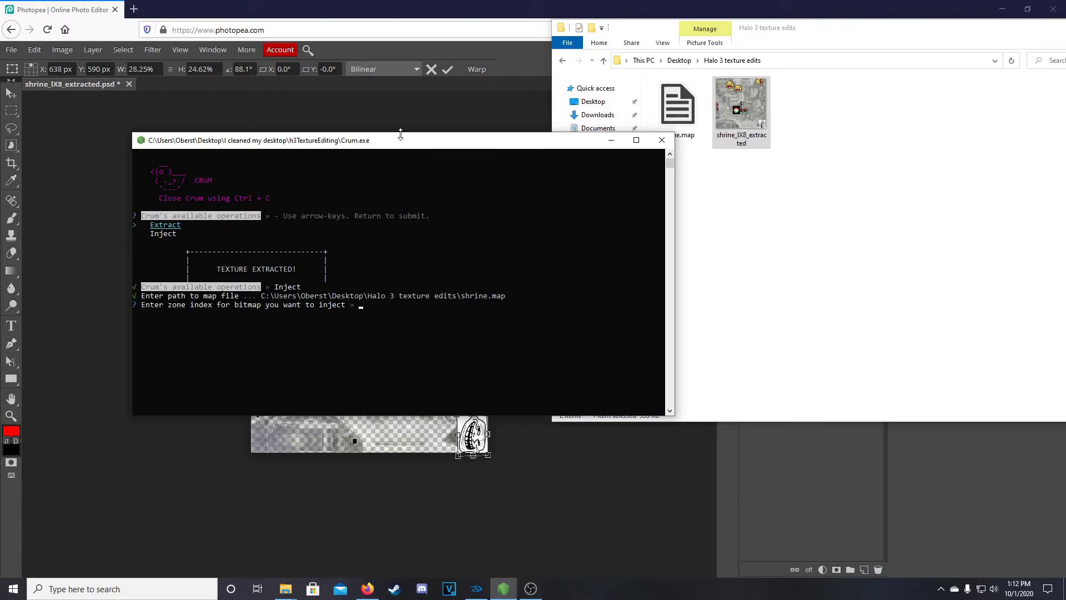
pyautogui.moveTo(402, 143); pyautogui.dragTo(329, 146)
pyautogui.write('660')
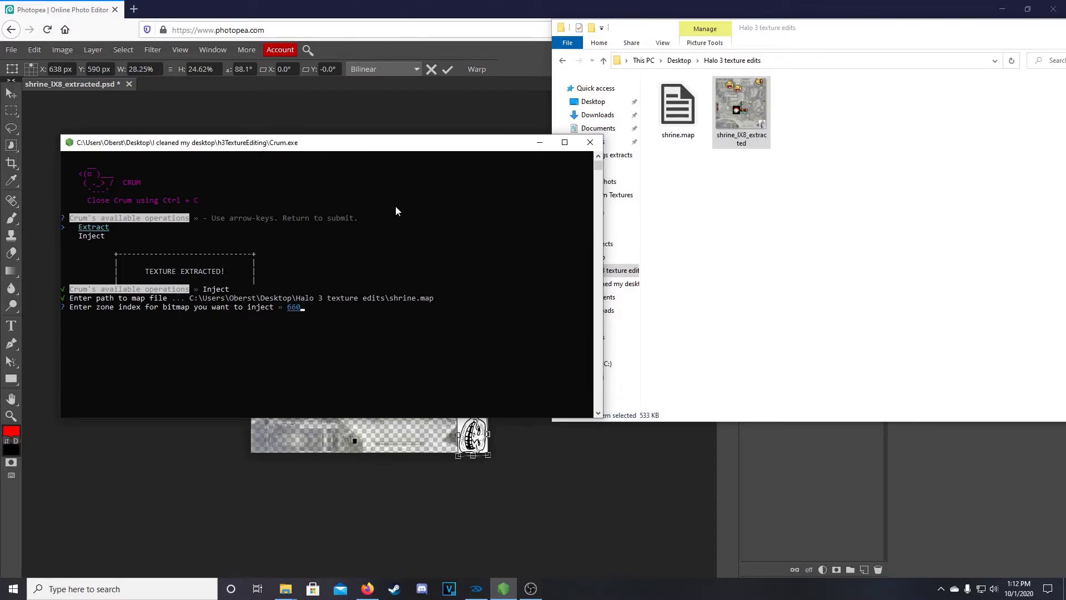
pyautogui.press('Return')
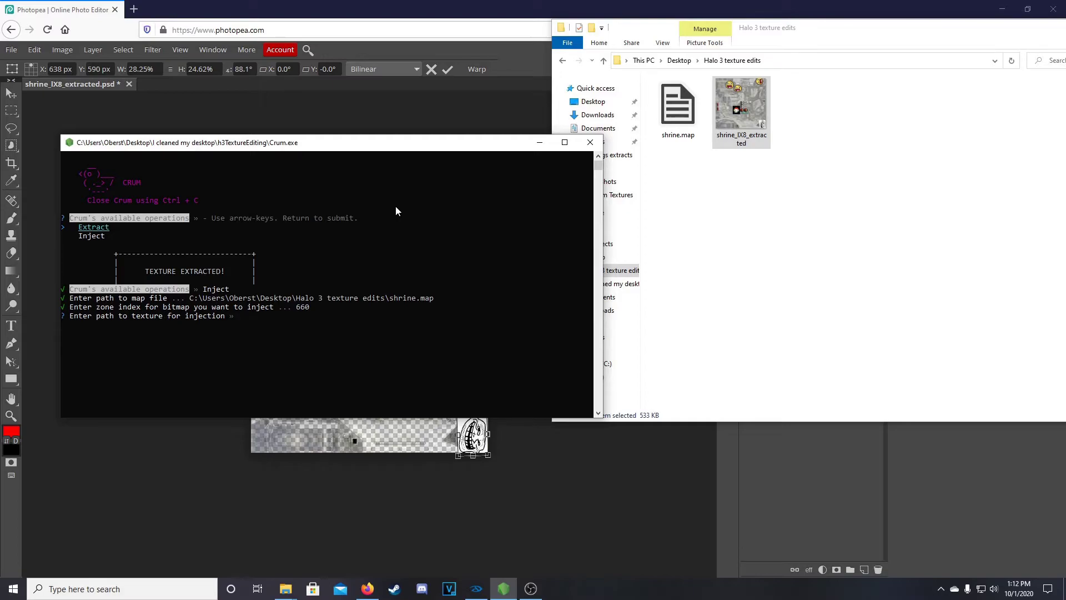
# Enter the texture path ending in \shrine_lX8_extracted.dds so Crum injects it, producing shrine_new.map.
pyautogui.click(799, 59)
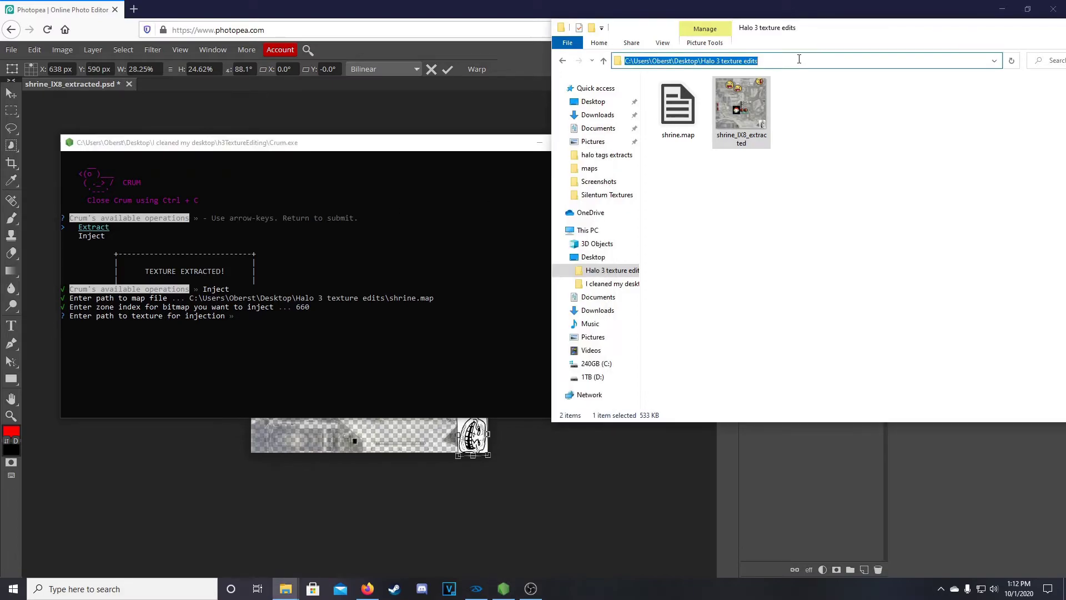
pyautogui.click(198, 321)
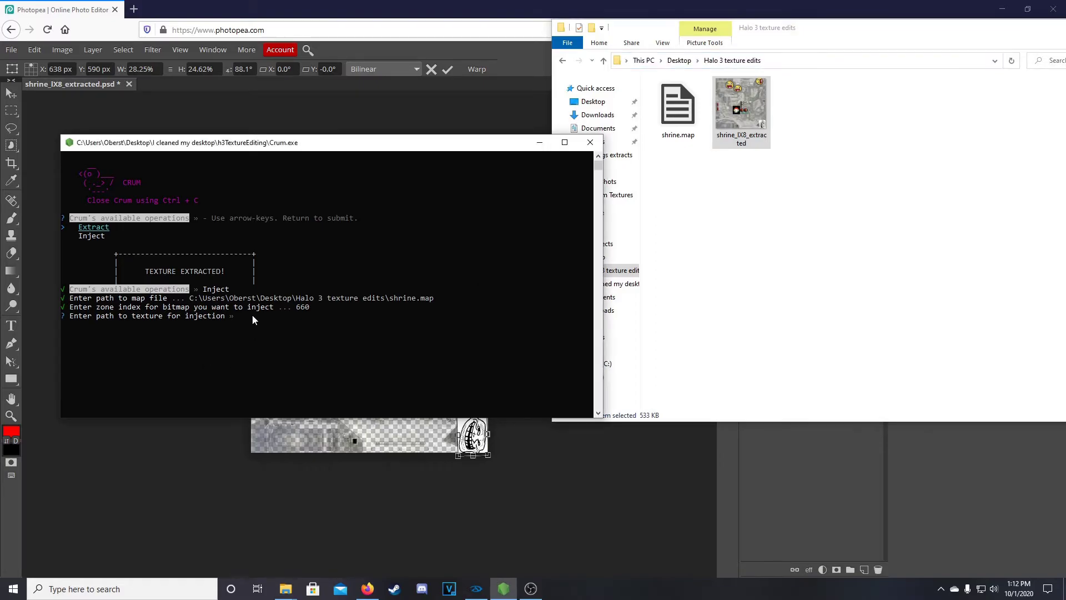
pyautogui.write('C:\\Users\\Oberst\\Desktop\\Halo 3 texture edits')
pyautogui.write('\\')
pyautogui.write('shrine_lX8_extracted')
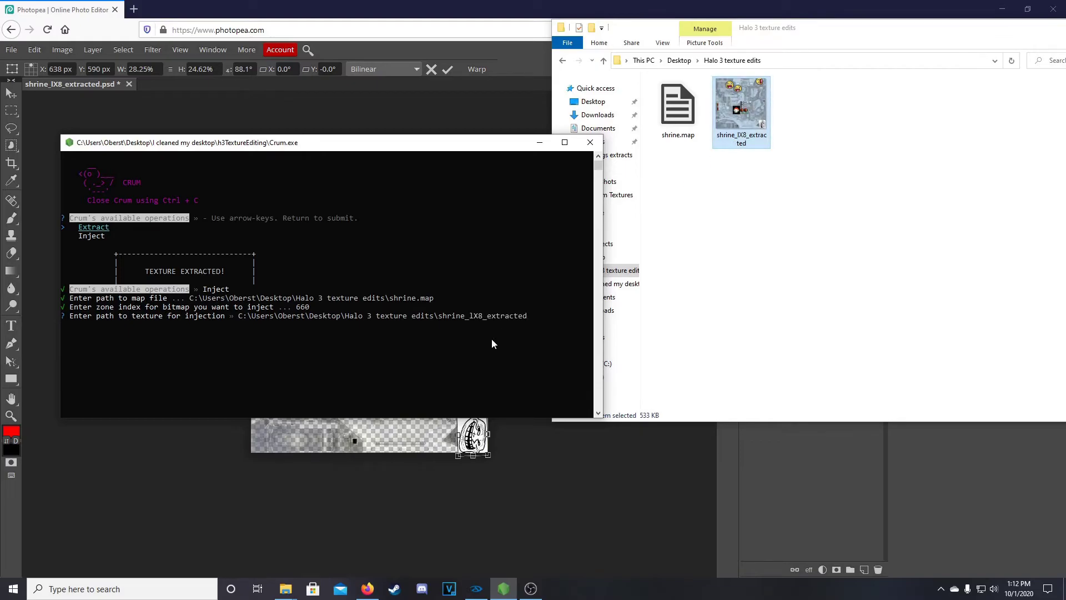
pyautogui.write('.dds')
pyautogui.press('Return')
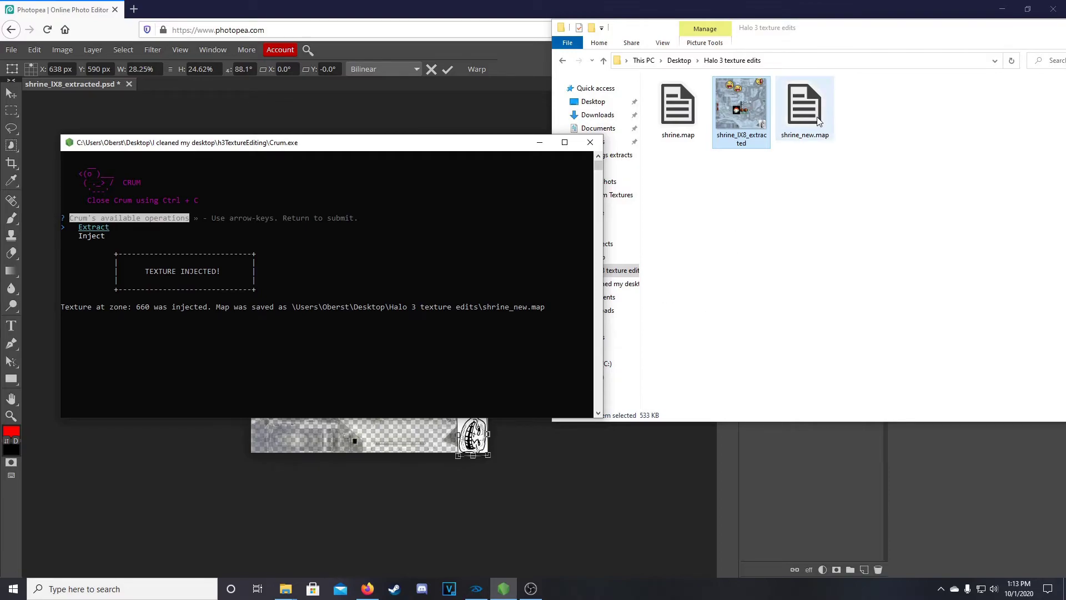
pyautogui.click(799, 114)
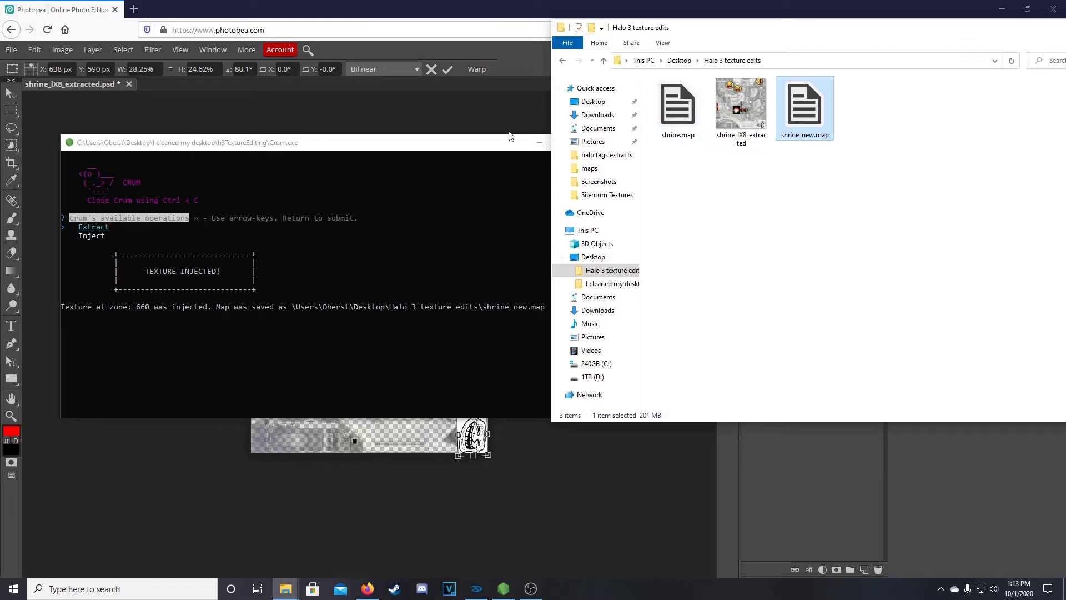
# Delete the original shrine.map from the Halo 3 texture edits folder.
pyautogui.click(487, 149)
pyautogui.click(539, 142)
pyautogui.rightClick(674, 121)
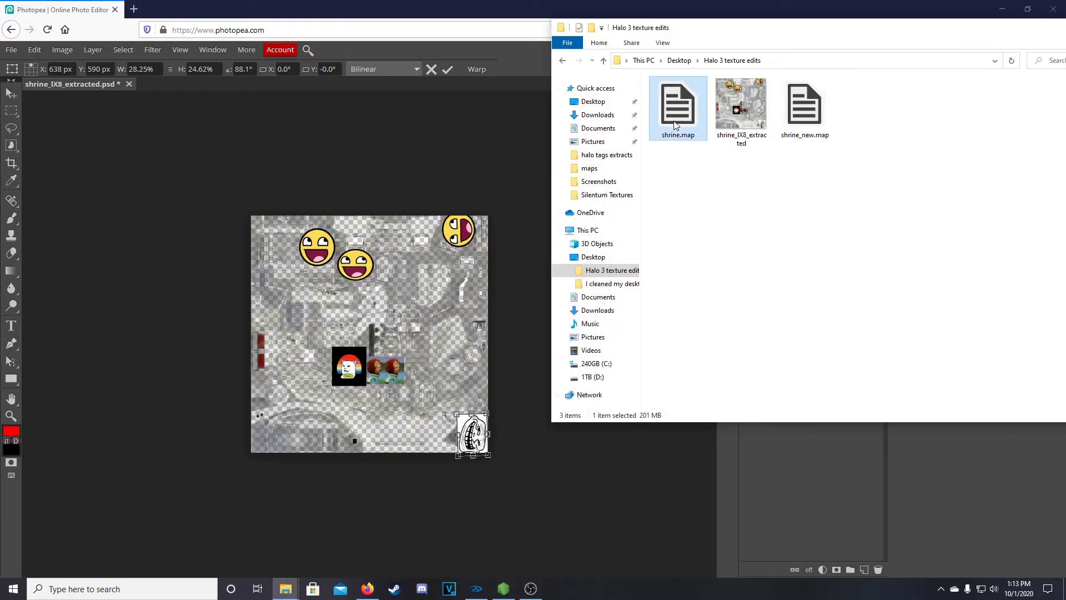
pyautogui.click(702, 353)
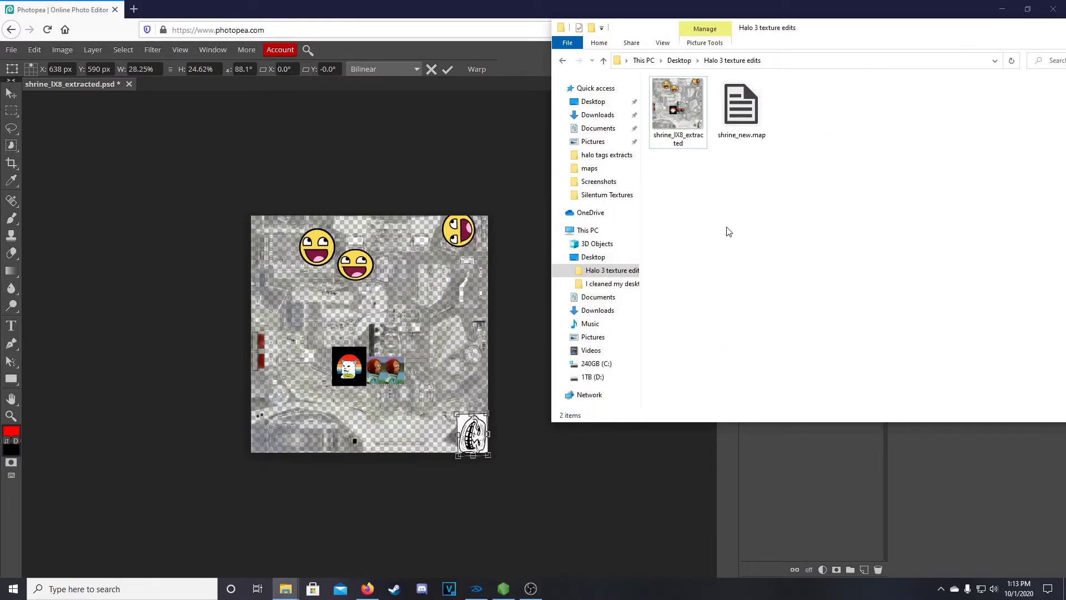
# Rename shrine_new.map to shrine.map by removing _new.
pyautogui.rightClick(745, 112)
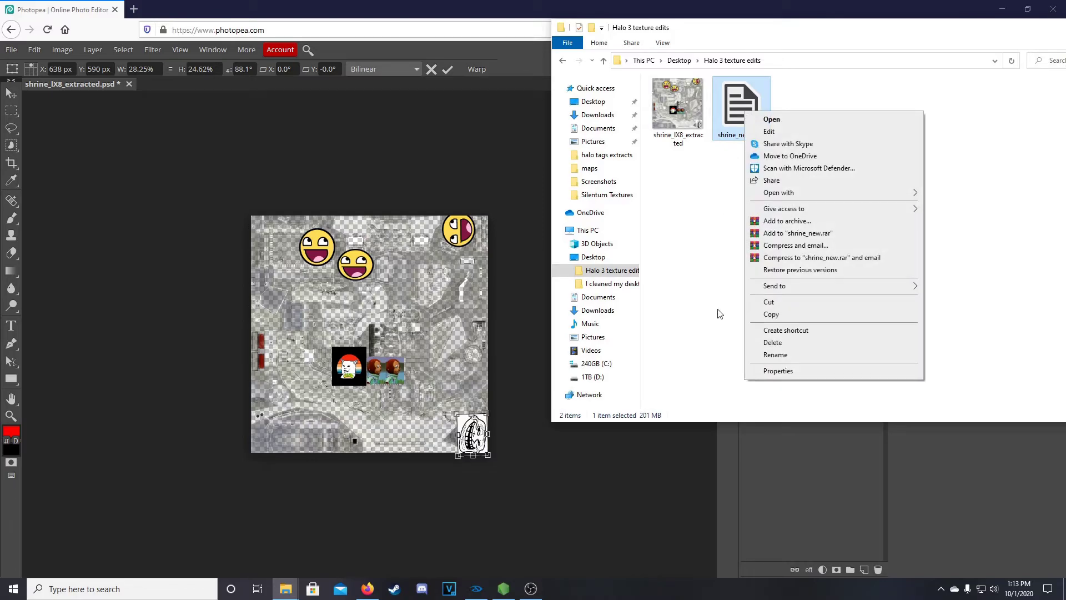
pyautogui.click(769, 356)
pyautogui.press('End')
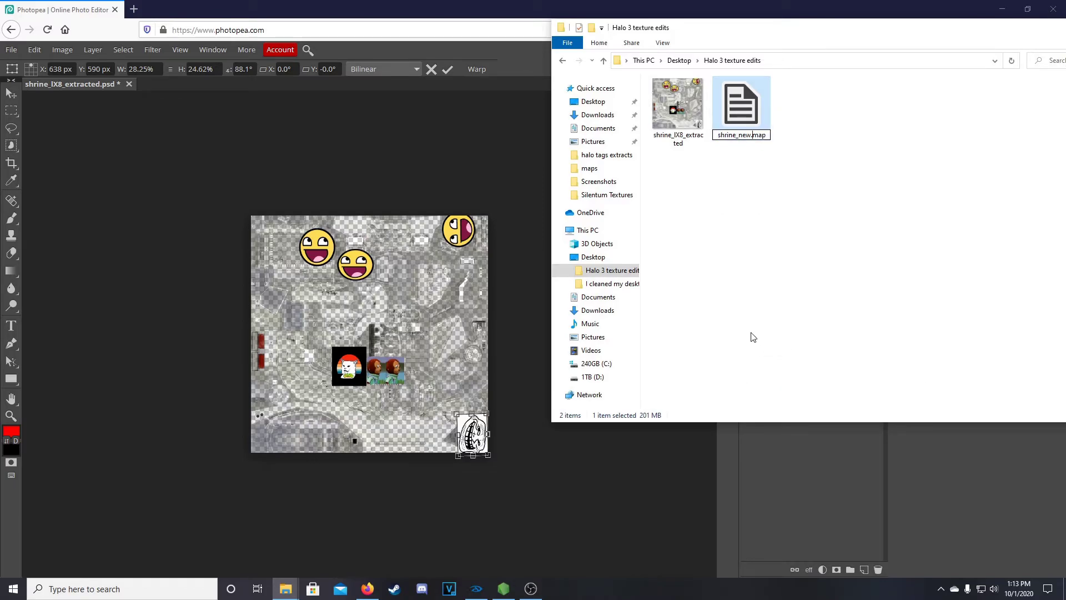
pyautogui.press('BackSpace')
pyautogui.press('BackSpace')
pyautogui.press('BackSpace')
pyautogui.press('BackSpace')
pyautogui.press('Return')
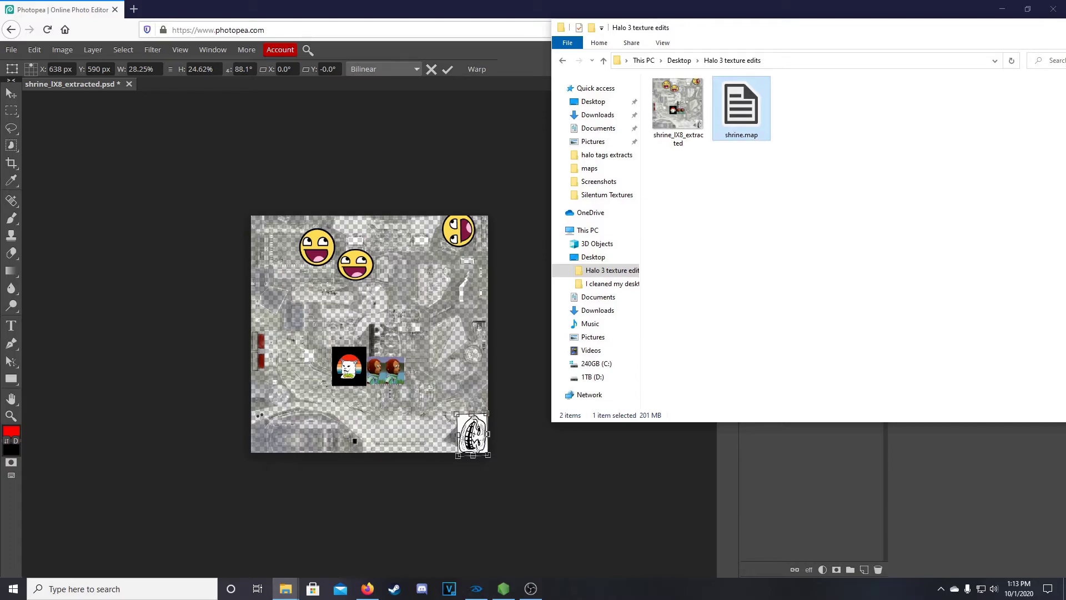
pyautogui.moveTo(280, 595)
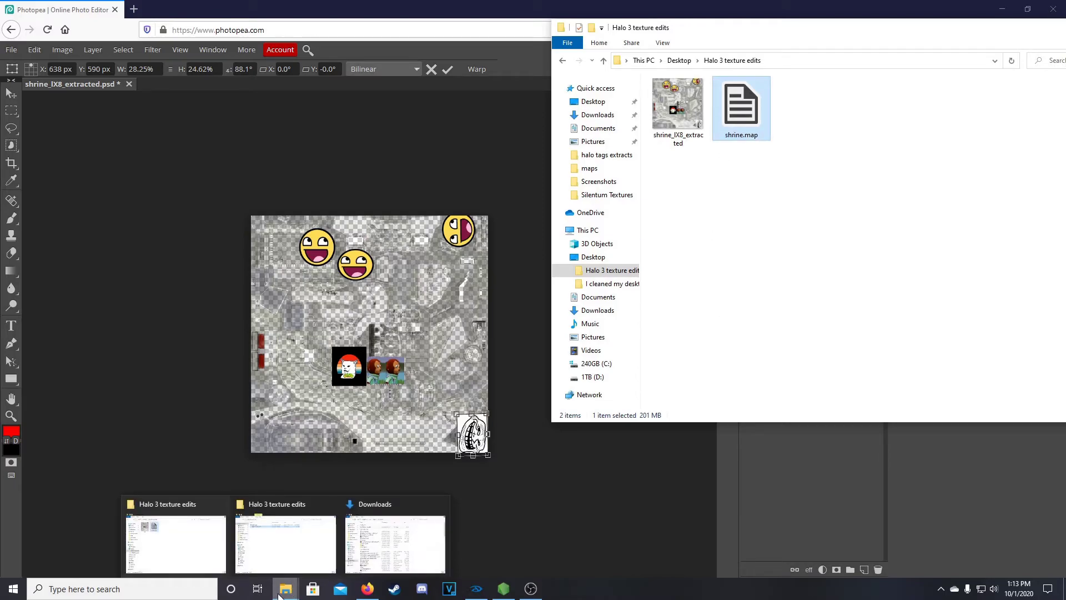
pyautogui.moveTo(273, 549)
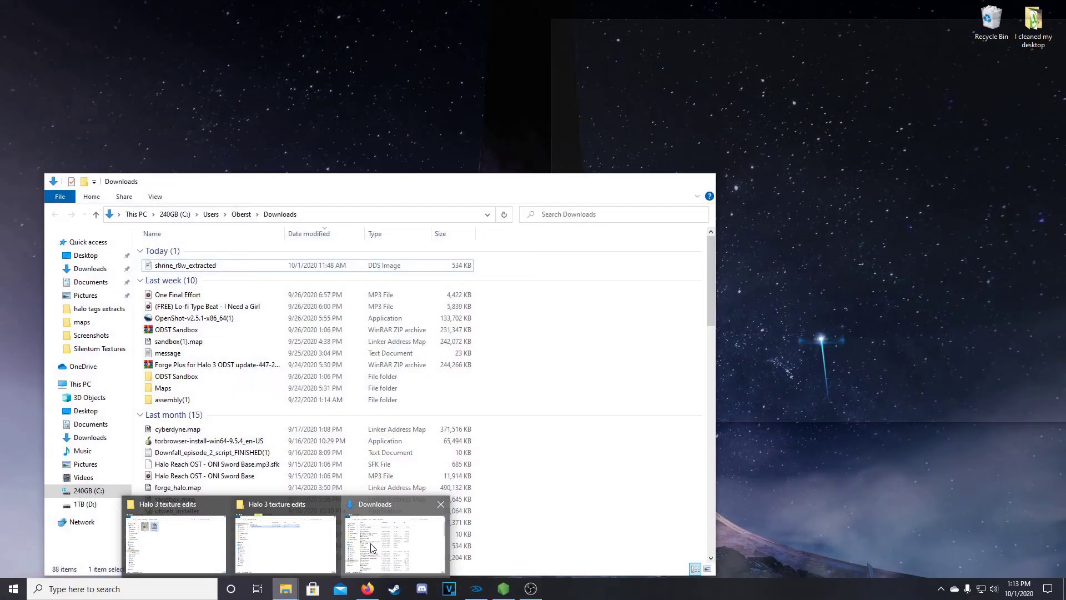
# Copy the modded shrine.map into Steam's halo3\maps folder, replacing the original file.
pyautogui.click(396, 544)
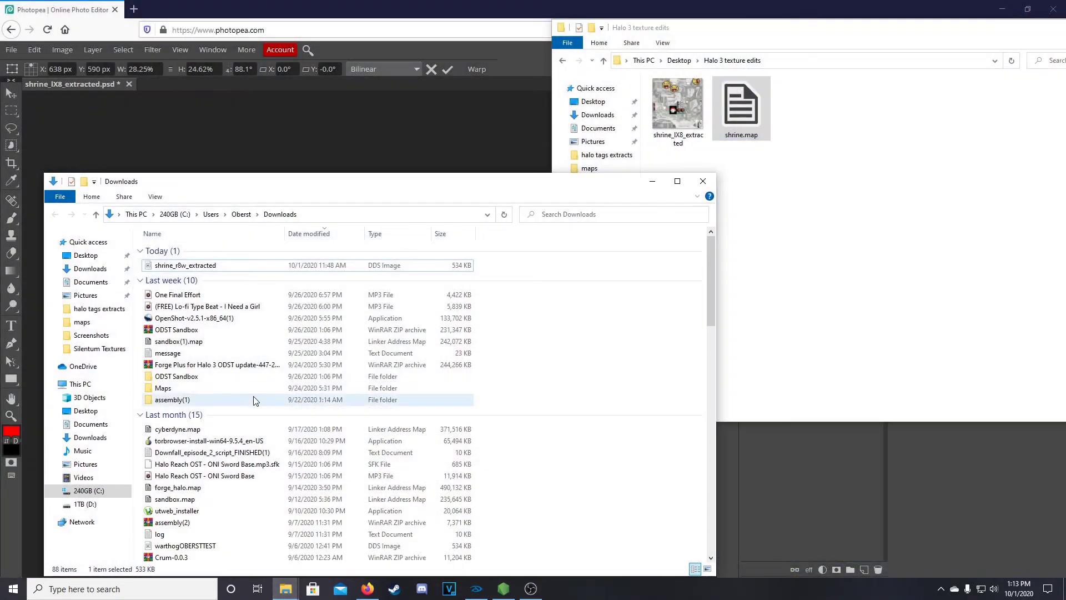
pyautogui.doubleClick(255, 399)
pyautogui.moveTo(209, 169); pyautogui.dragTo(269, 171)
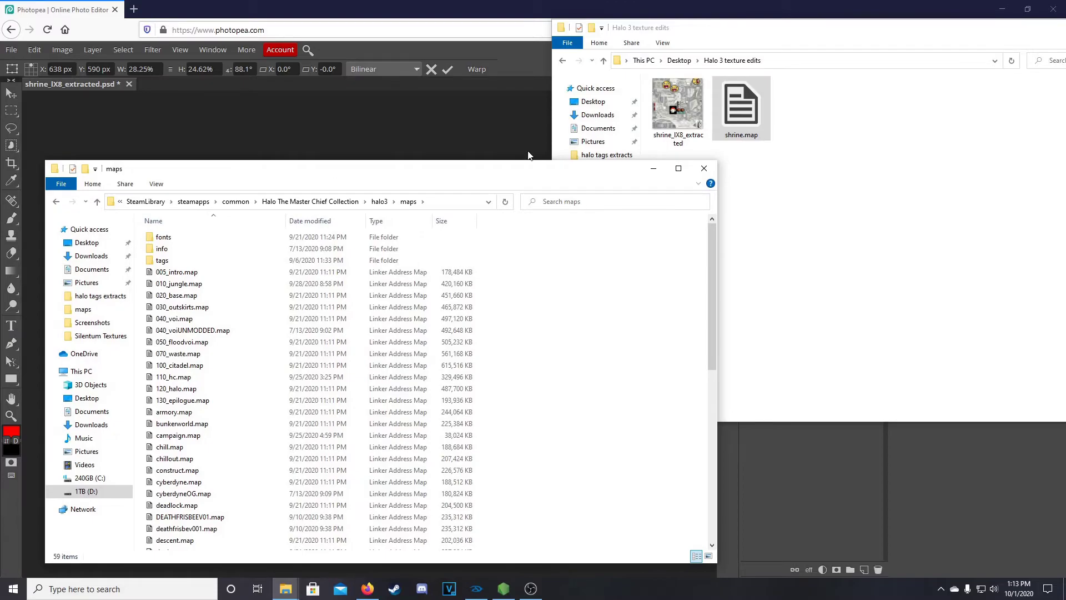
pyautogui.moveTo(753, 116); pyautogui.dragTo(604, 347)
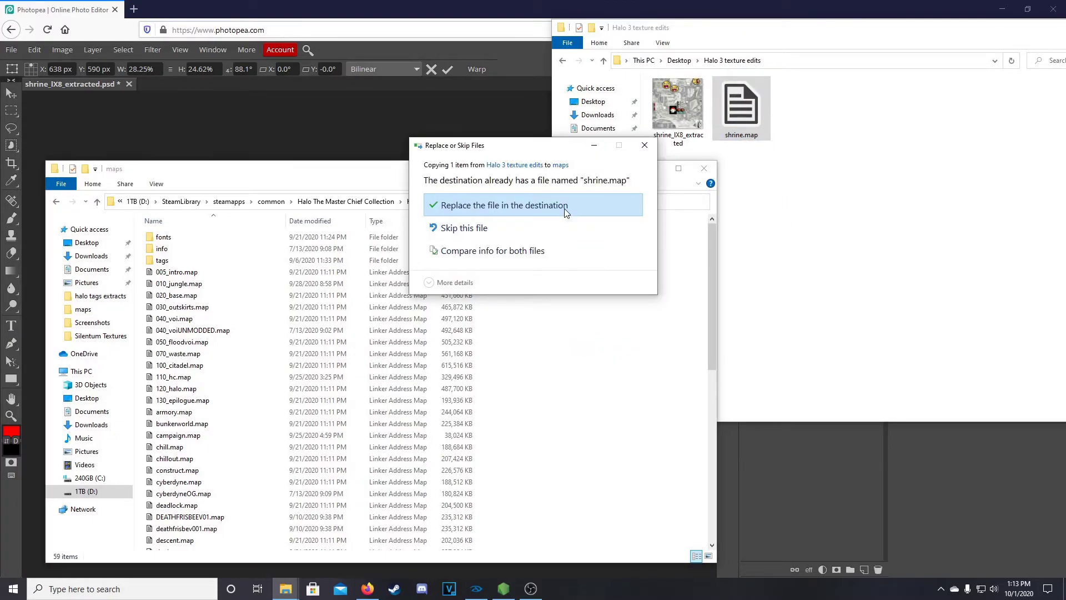
pyautogui.click(566, 213)
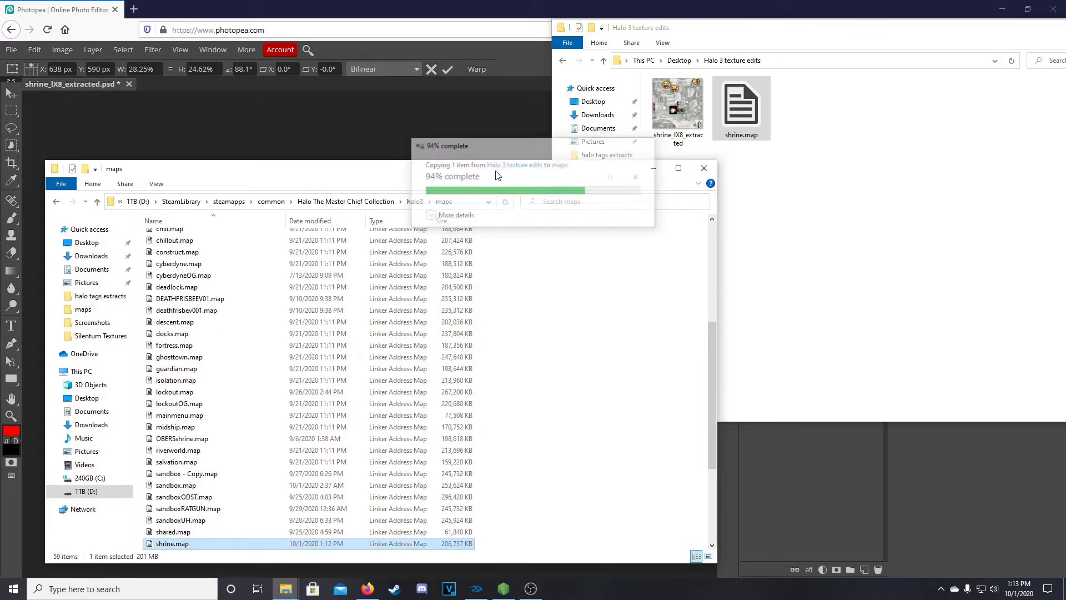
pyautogui.moveTo(497, 175); pyautogui.dragTo(497, 135)
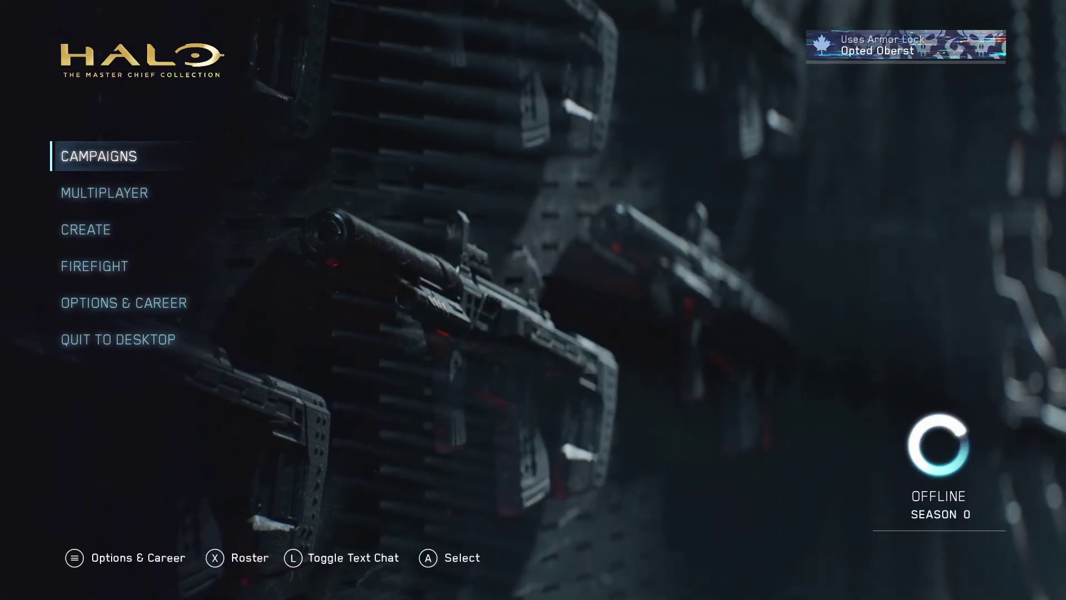
# Go to Create > Forge > Halo 3 from the main menu.
pyautogui.press('Down')
pyautogui.press('Down')
pyautogui.press('Return')
pyautogui.press('Return')
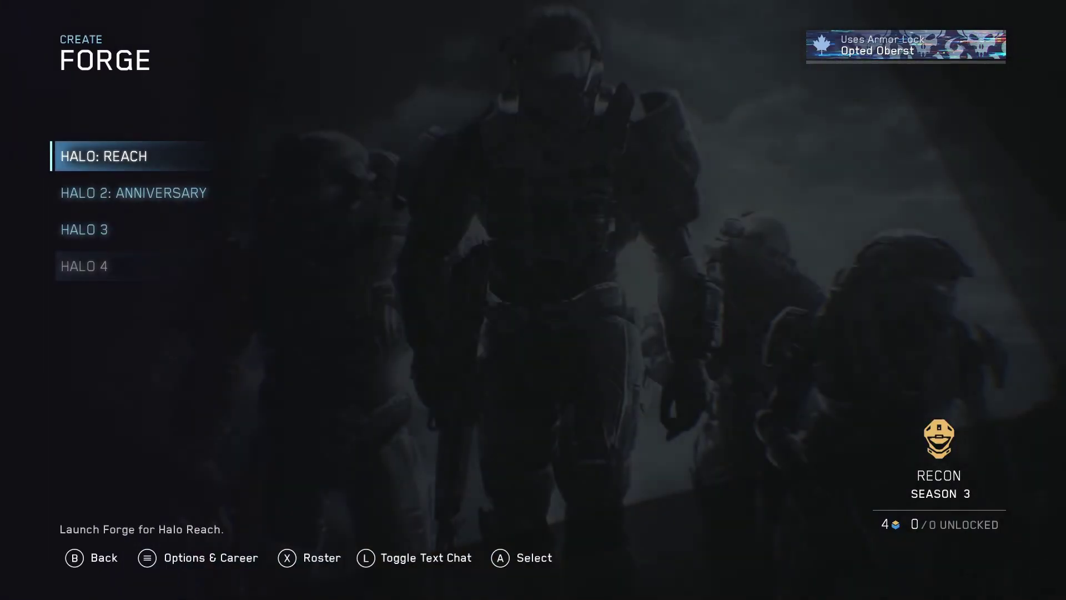
pyautogui.press('Down')
pyautogui.press('Down')
pyautogui.press('Return')
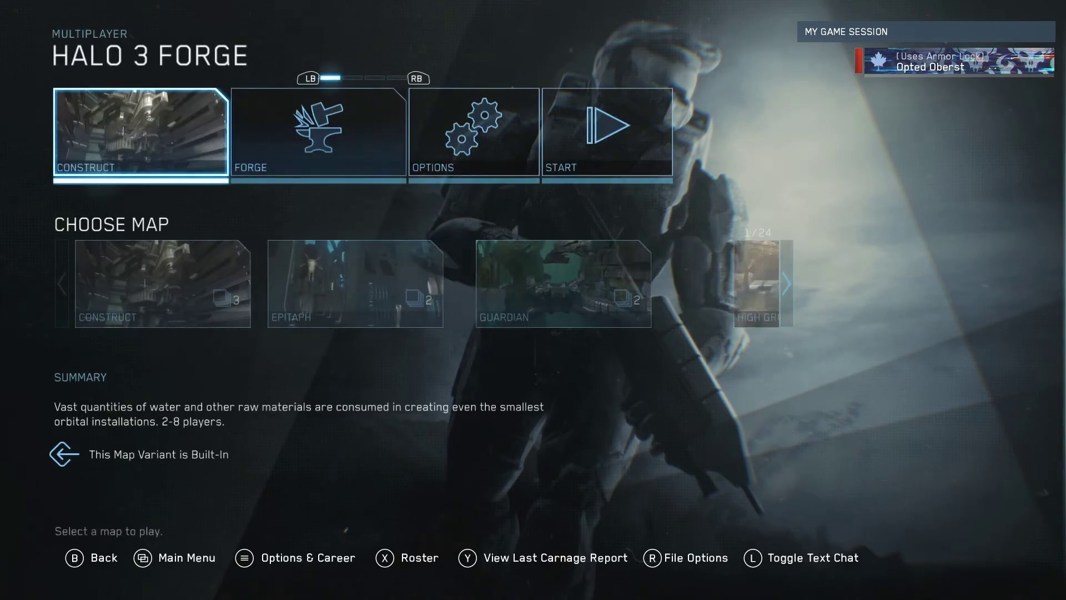
# Select the Sandtrap map, accept the game options and start the Forge countdown.
pyautogui.press('Right')
pyautogui.press('Right')
pyautogui.press('Right')
pyautogui.press('Right')
pyautogui.press('Right')
pyautogui.press('Right')
pyautogui.press('Right')
pyautogui.press('Right')
pyautogui.press('Right')
pyautogui.press('Right')
pyautogui.press('Right')
pyautogui.press('Right')
pyautogui.press('Left')
pyautogui.press('Left')
pyautogui.press('Left')
pyautogui.press('Left')
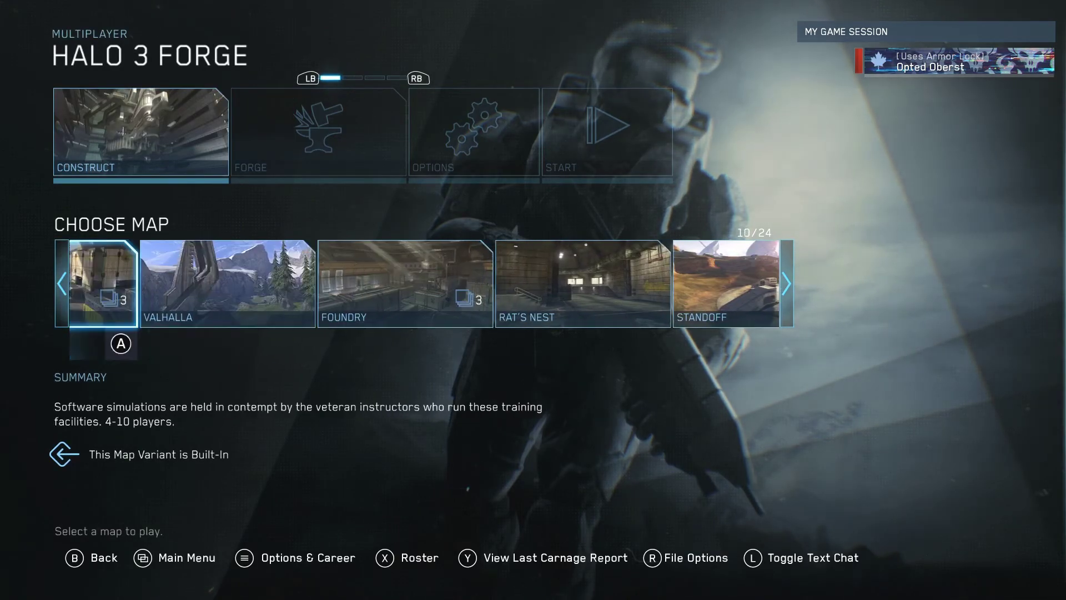
pyautogui.press('Left')
pyautogui.press('Left')
pyautogui.press('Right')
pyautogui.press('Return')
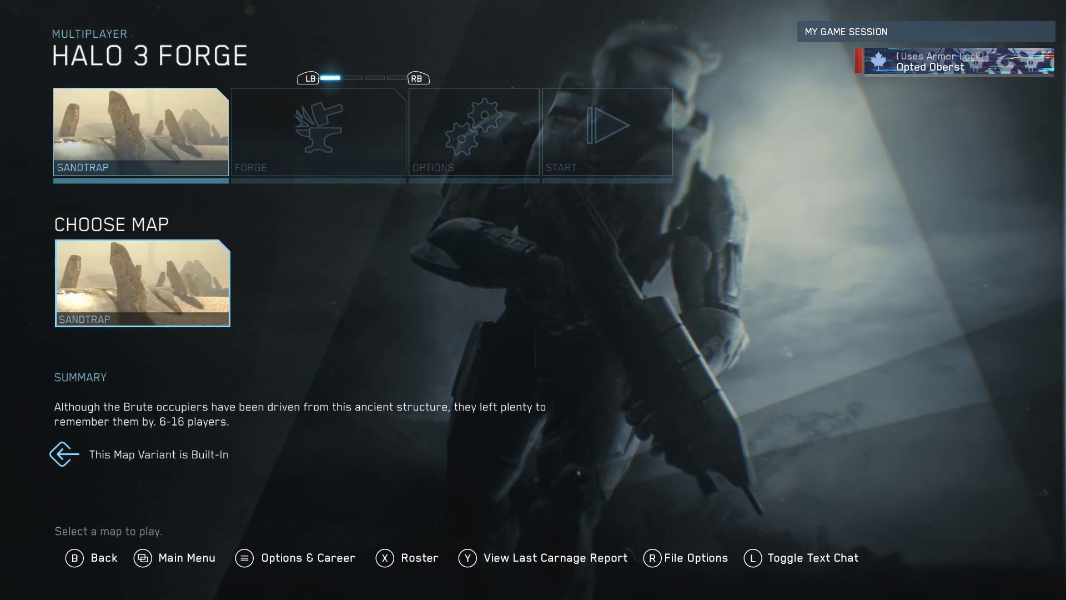
pyautogui.press('Right')
pyautogui.press('Right')
pyautogui.press('Left')
pyautogui.press('Return')
pyautogui.press('Return')
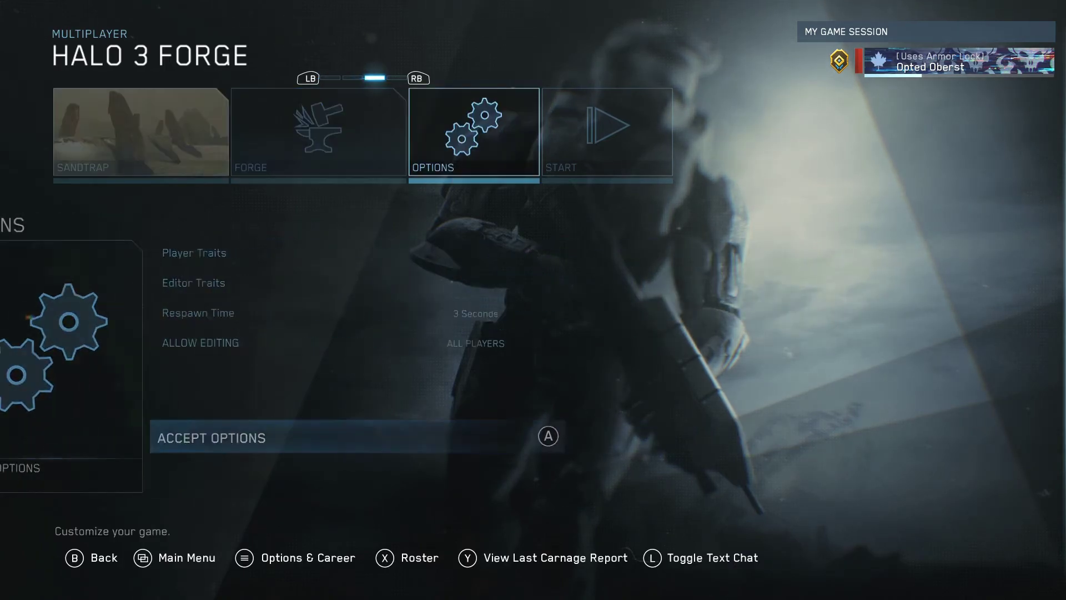
pyautogui.press('Return')
pyautogui.press('Return')
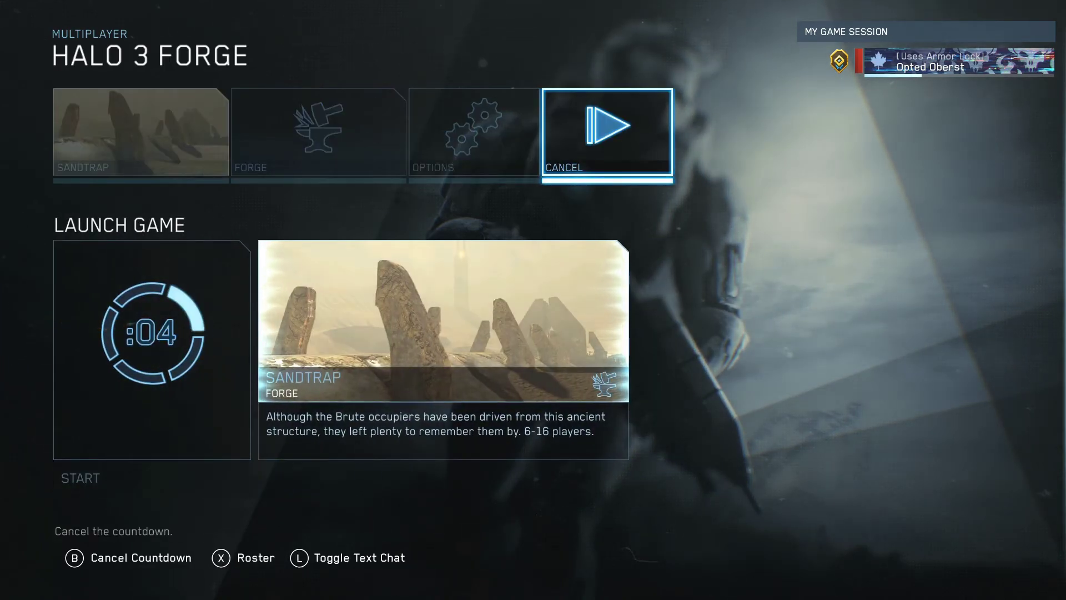